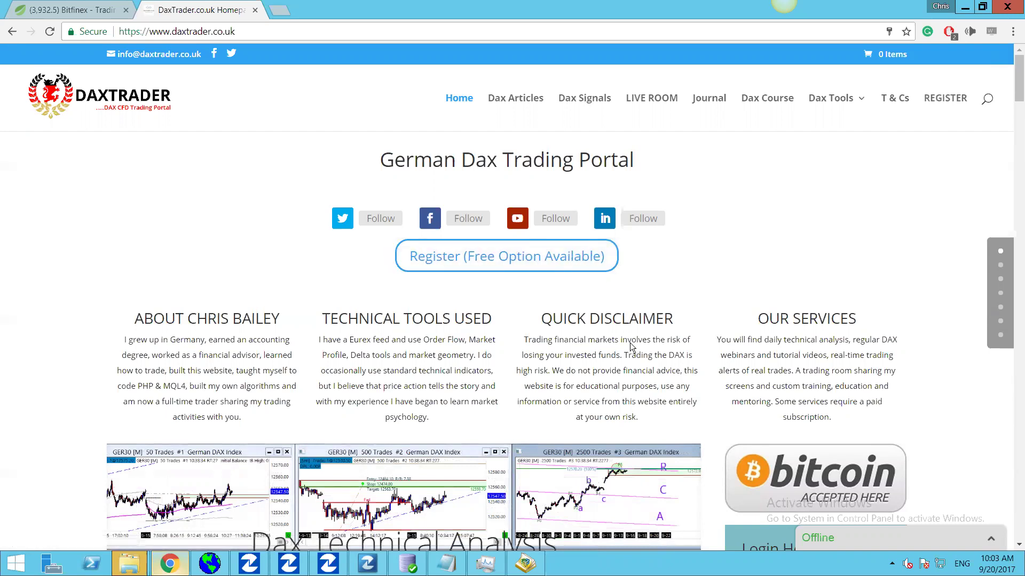
- Show the trading risk disclaimer in Notepad with its paragraph highlighted for reading, and return to the DaxTrader homepage
{"action": "left_click", "coordinate": [447, 564]}
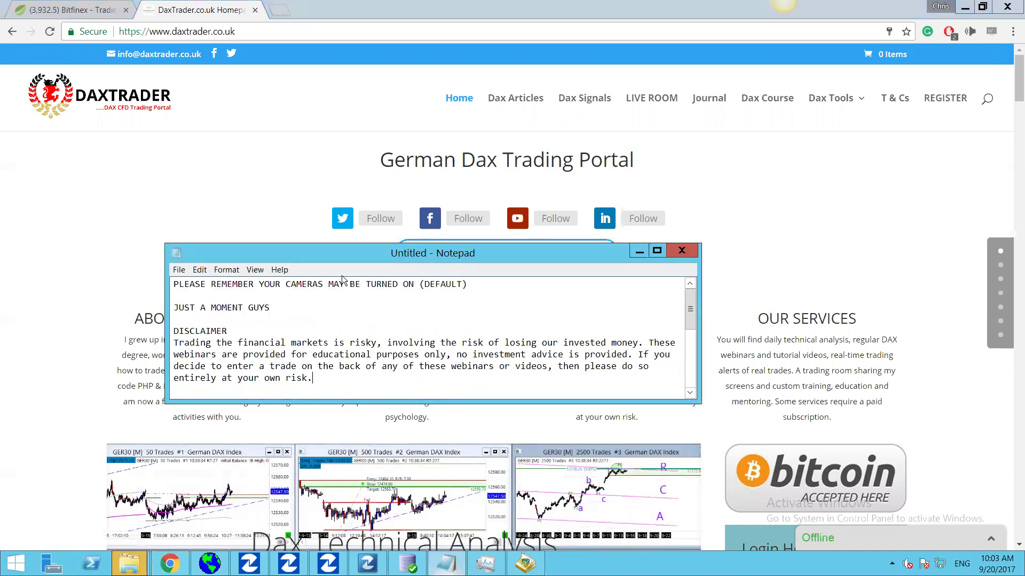
{"action": "left_click_drag", "start_coordinate": [344, 378], "coordinate": [156, 339]}
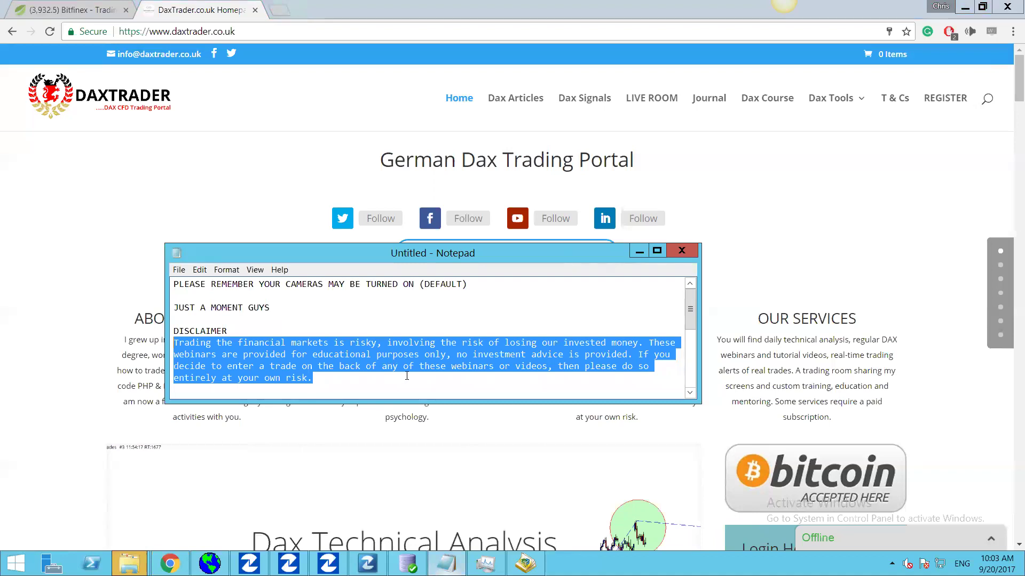
{"action": "left_click", "coordinate": [372, 384]}
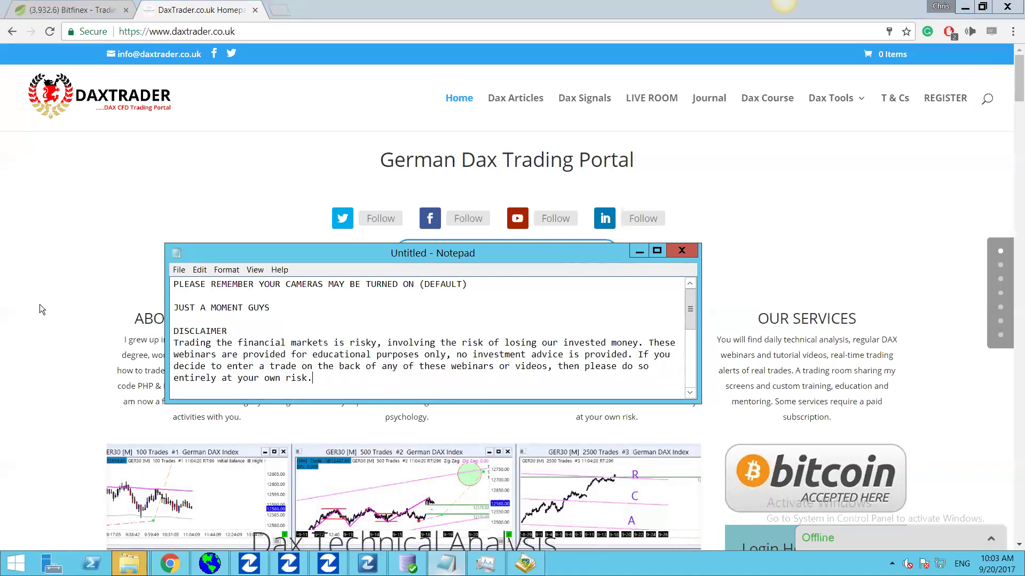
{"action": "left_click", "coordinate": [56, 324]}
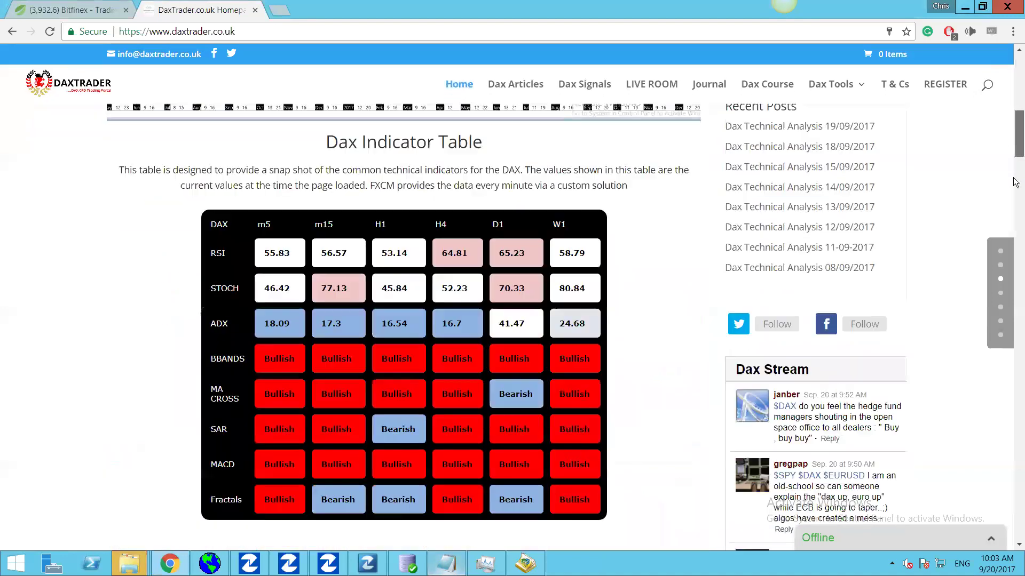
- Find the economic calendar above the Dax Training Course section on the DaxTrader homepage
{"action": "left_click", "coordinate": [1016, 128]}
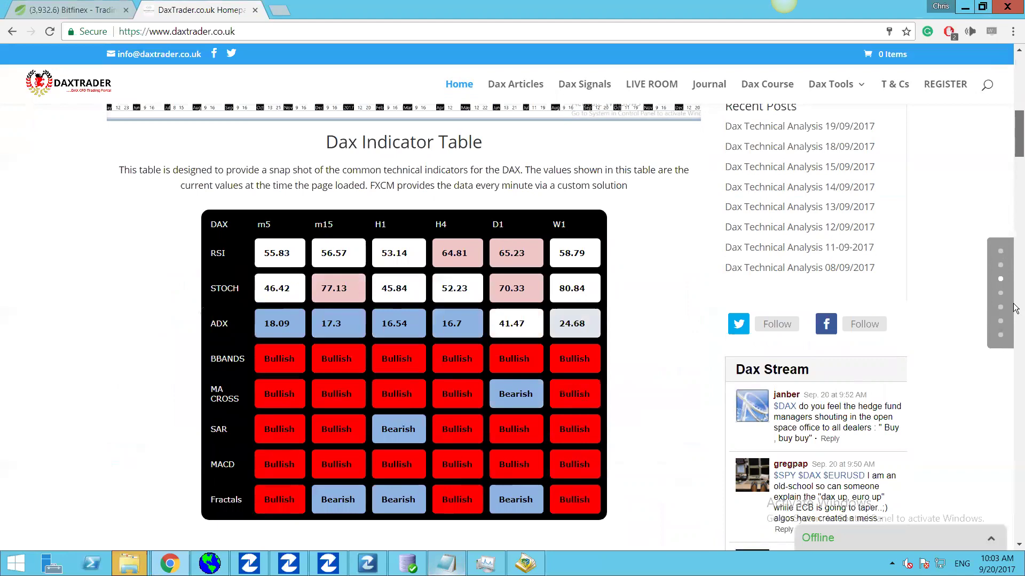
{"action": "scroll", "coordinate": [1016, 138], "scroll_direction": "down", "scroll_amount": 15}
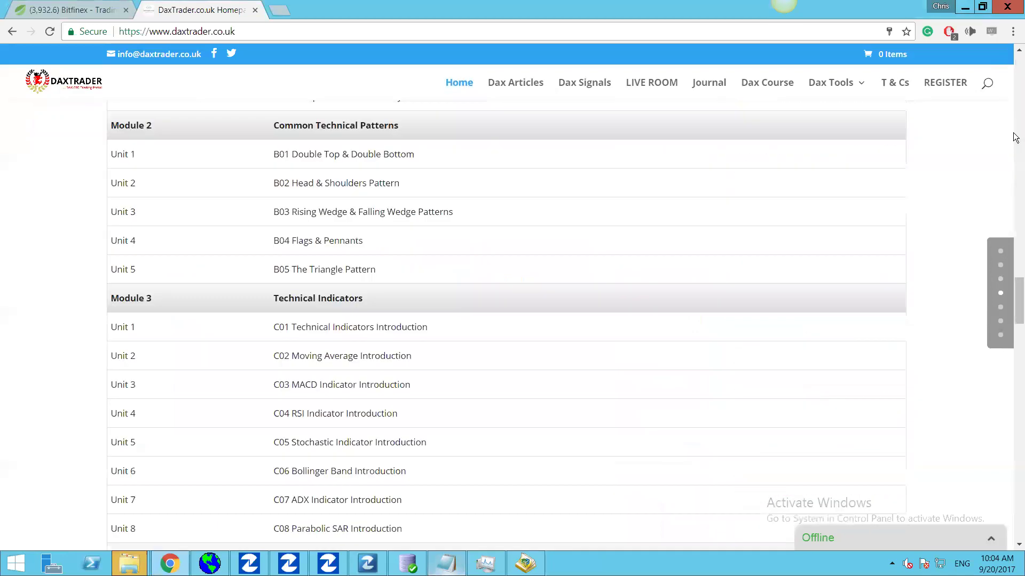
{"action": "scroll", "coordinate": [680, 222], "scroll_direction": "up", "scroll_amount": 5}
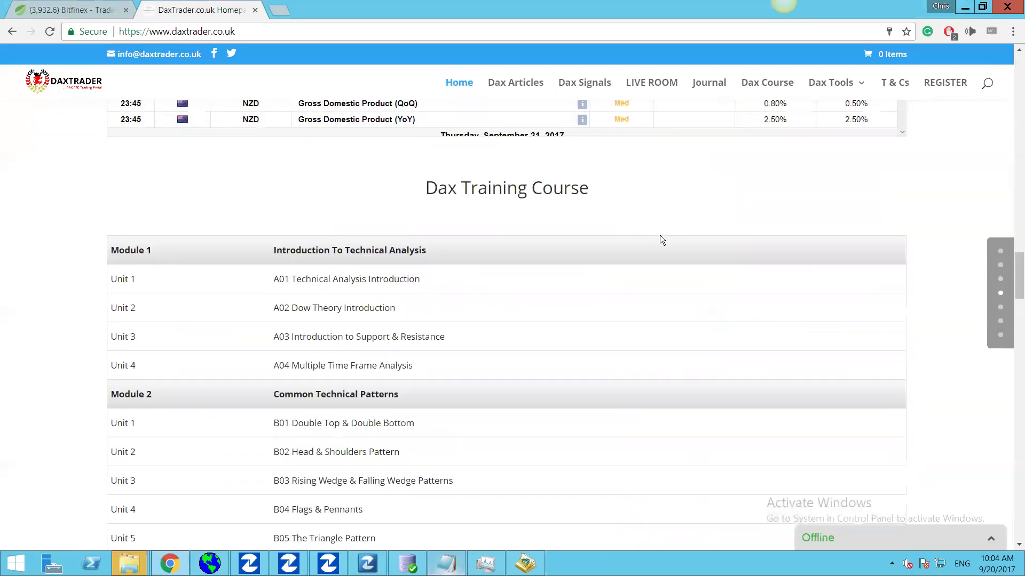
{"action": "scroll", "coordinate": [660, 232], "scroll_direction": "up", "scroll_amount": 3}
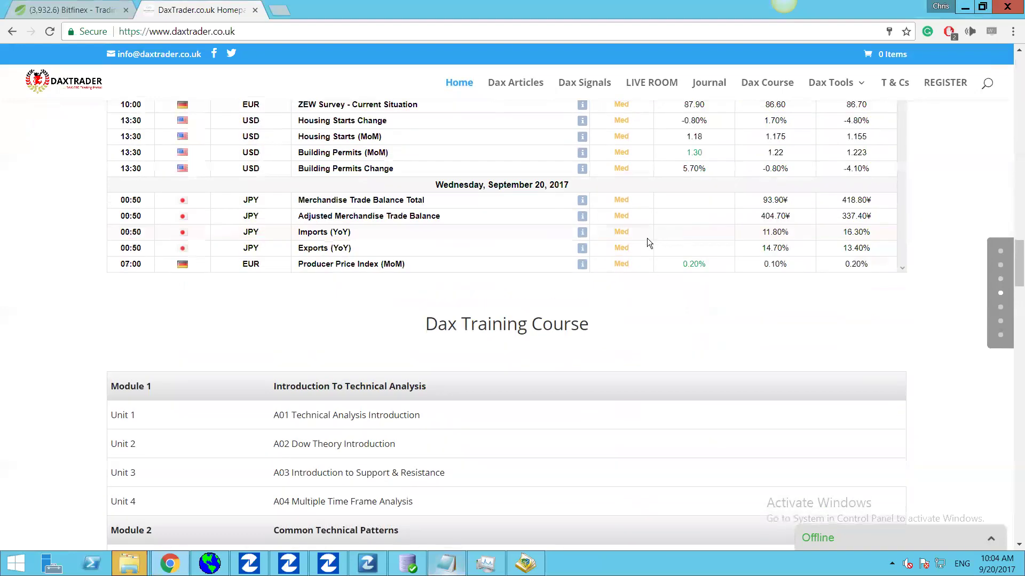
{"action": "scroll", "coordinate": [42, 286], "scroll_direction": "up", "scroll_amount": 5}
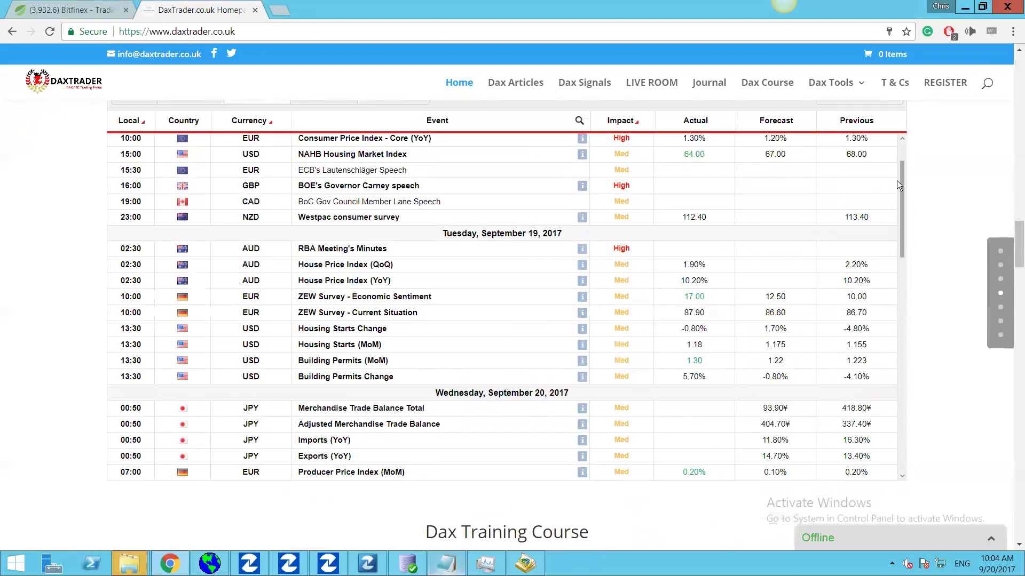
- Review the economic calendar's events from Monday, September 18 through Wednesday, September 20, 2017
{"action": "left_click_drag", "start_coordinate": [901, 187], "coordinate": [899, 164]}
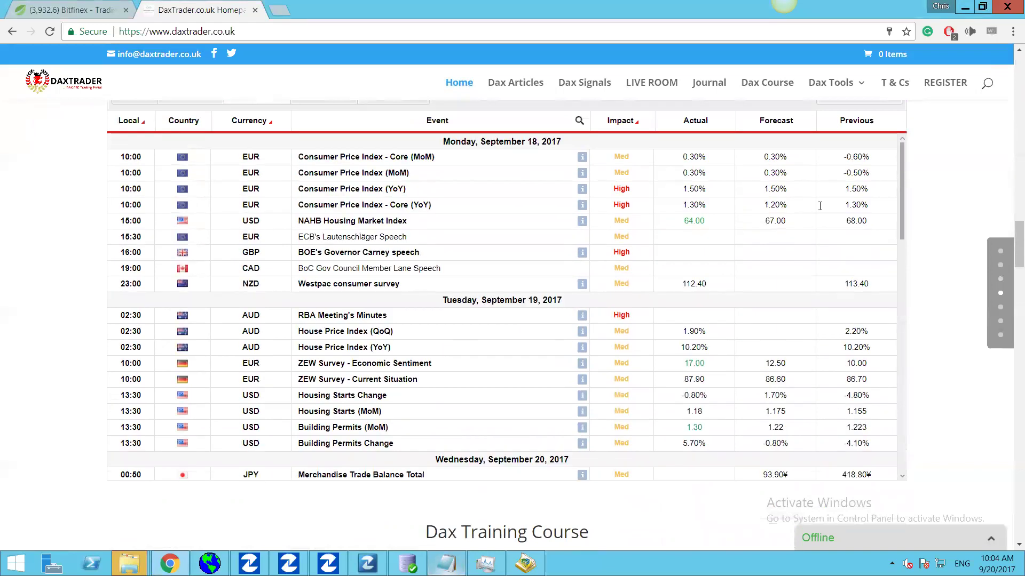
{"action": "scroll", "coordinate": [694, 261], "scroll_direction": "down", "scroll_amount": 3}
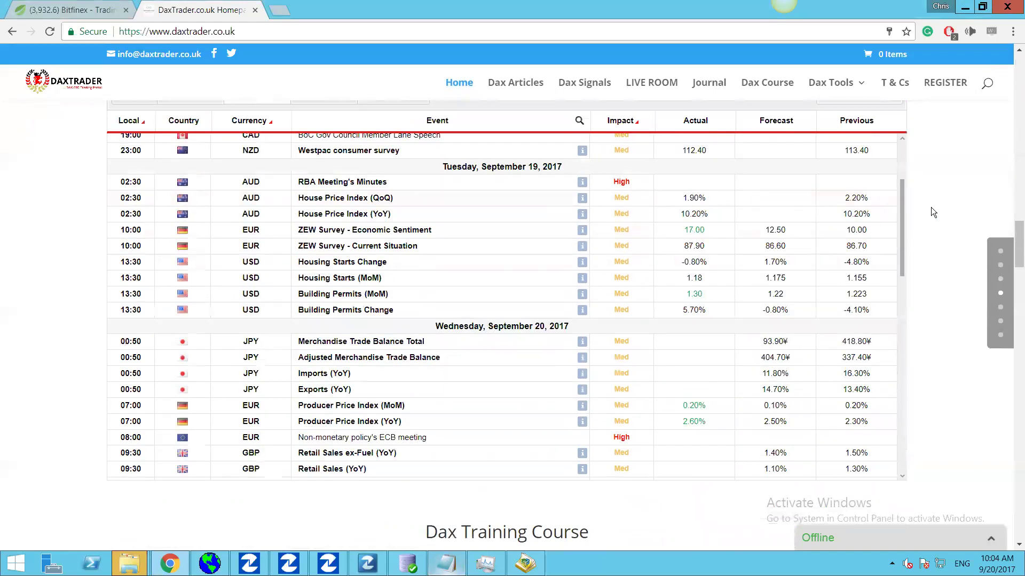
{"action": "left_click_drag", "start_coordinate": [904, 193], "coordinate": [901, 211]}
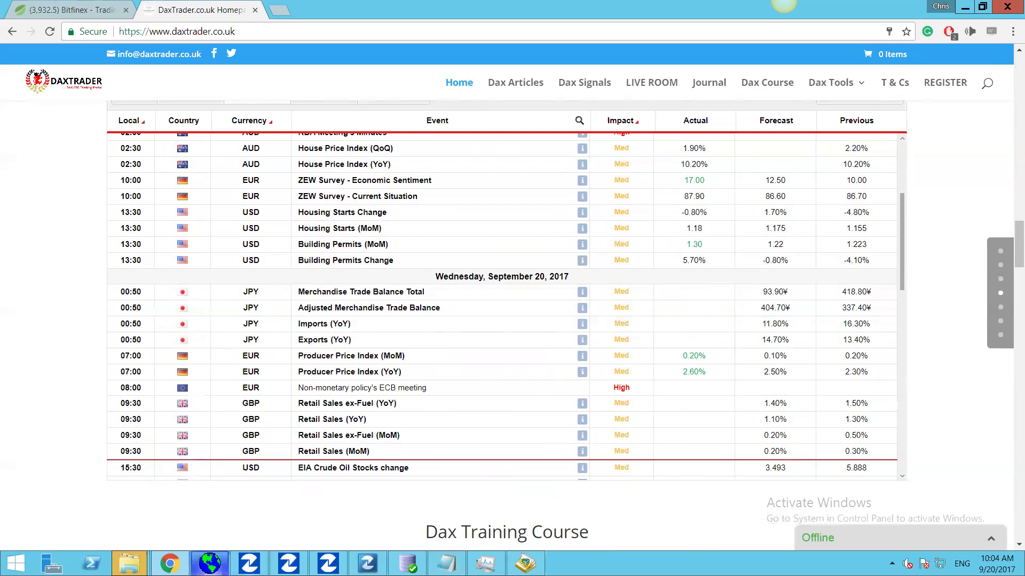
- Switch to Sierra Chart and maximize the #6 GER30 chart with the one-day profile period
{"action": "left_click", "coordinate": [217, 555]}
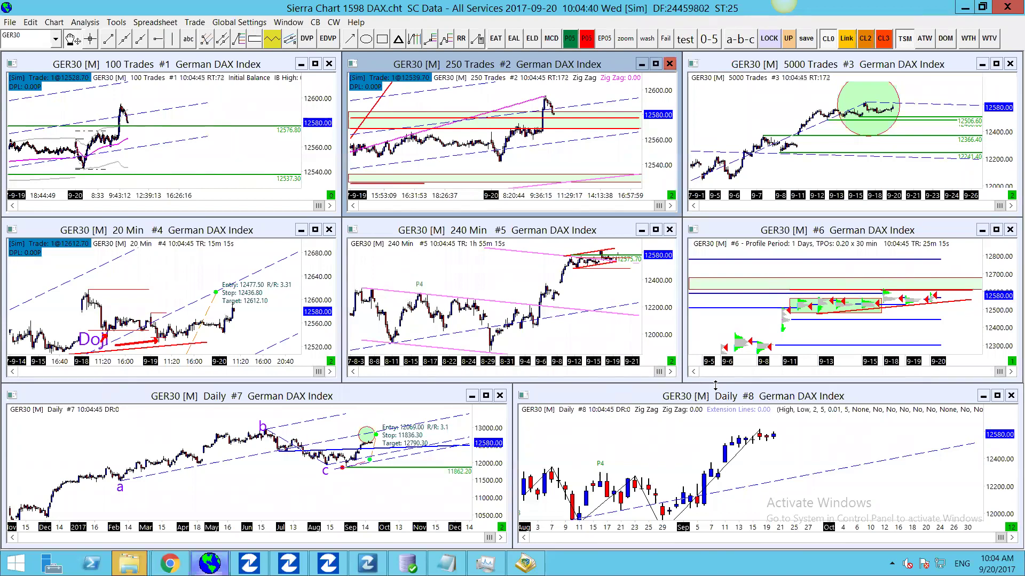
{"action": "double_click", "coordinate": [833, 230]}
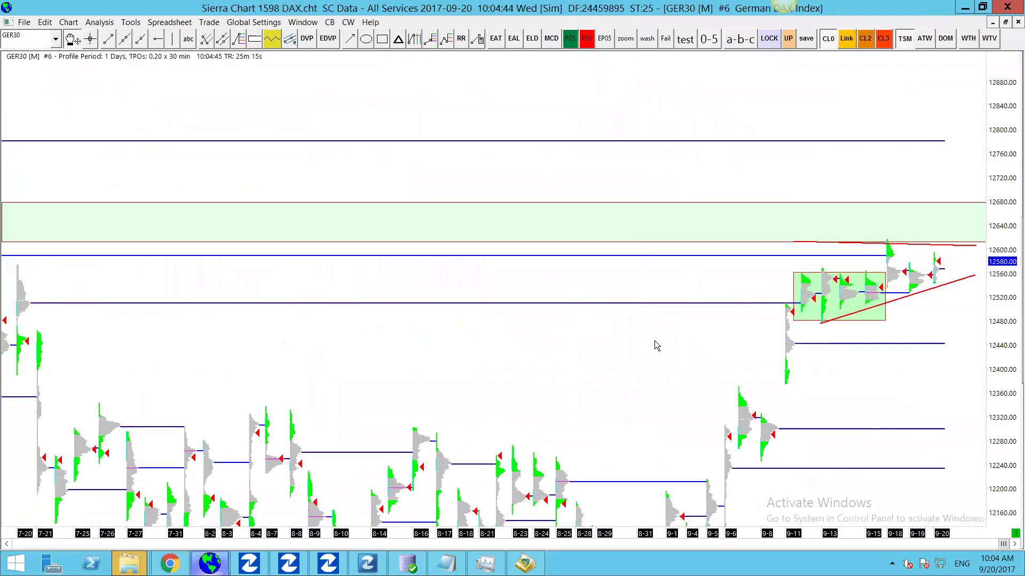
{"action": "left_click_drag", "start_coordinate": [610, 354], "coordinate": [574, 340]}
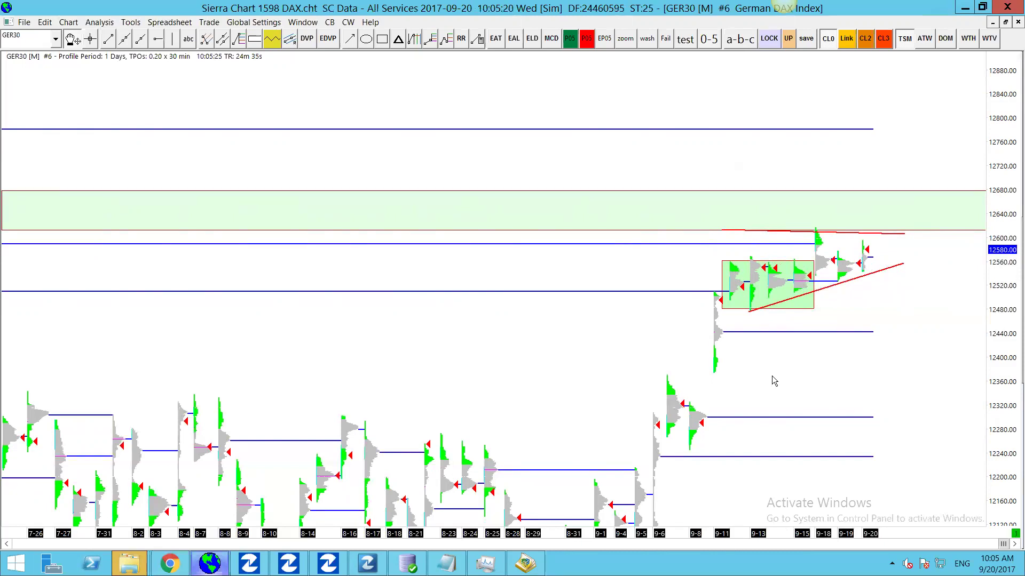
- Examine the September daily profiles up close and compare them with the green resistance zone's origin in July
{"action": "key", "text": "Up"}
{"action": "key", "text": "Up"}
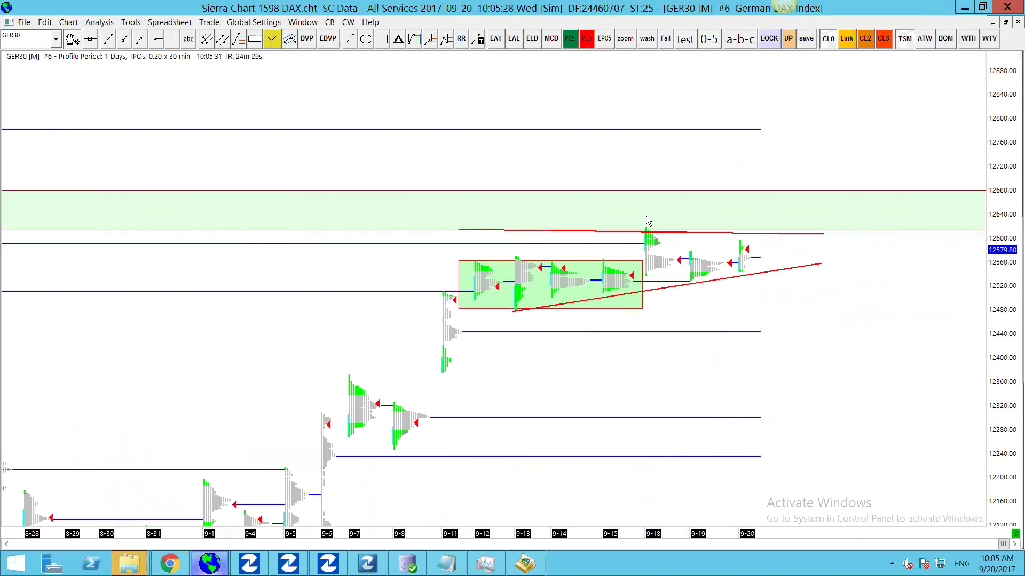
{"action": "key", "text": "Down"}
{"action": "key", "text": "Down"}
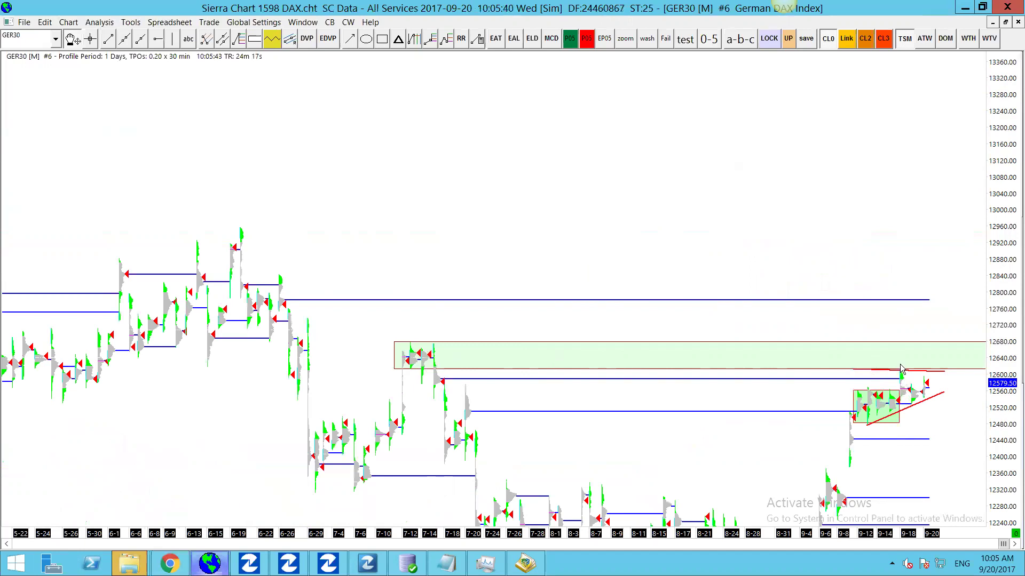
{"action": "key", "text": "Up"}
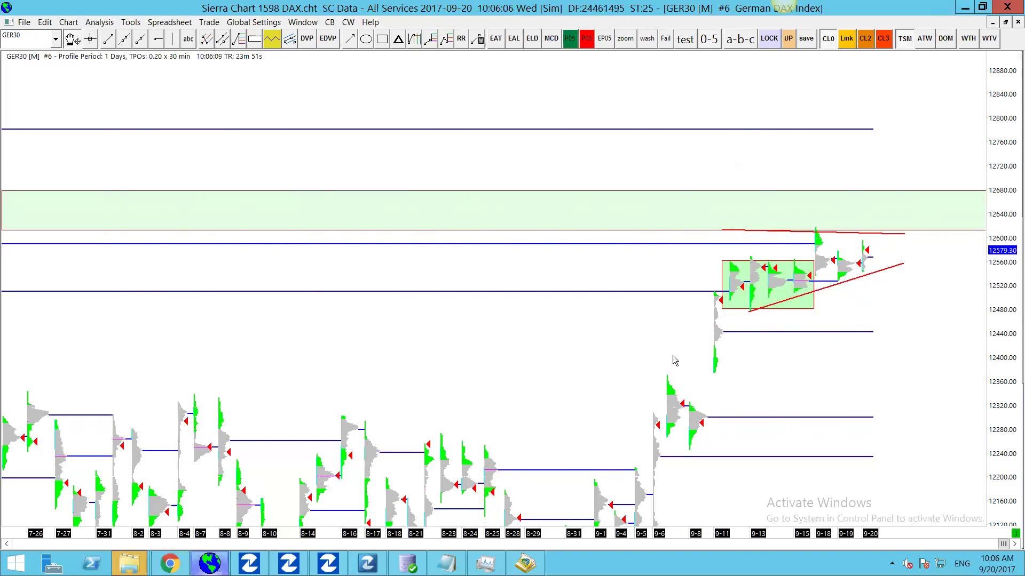
- Centre the latest September profiles and select the rising red trend line beneath them
{"action": "left_click_drag", "start_coordinate": [665, 350], "coordinate": [462, 343]}
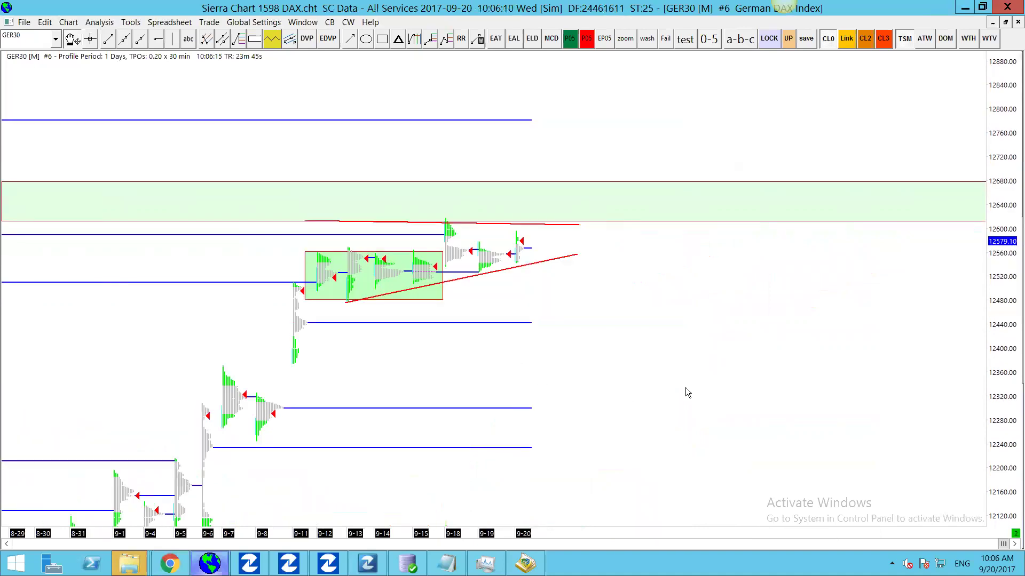
{"action": "left_click_drag", "start_coordinate": [695, 373], "coordinate": [728, 375]}
{"action": "left_click", "coordinate": [592, 257]}
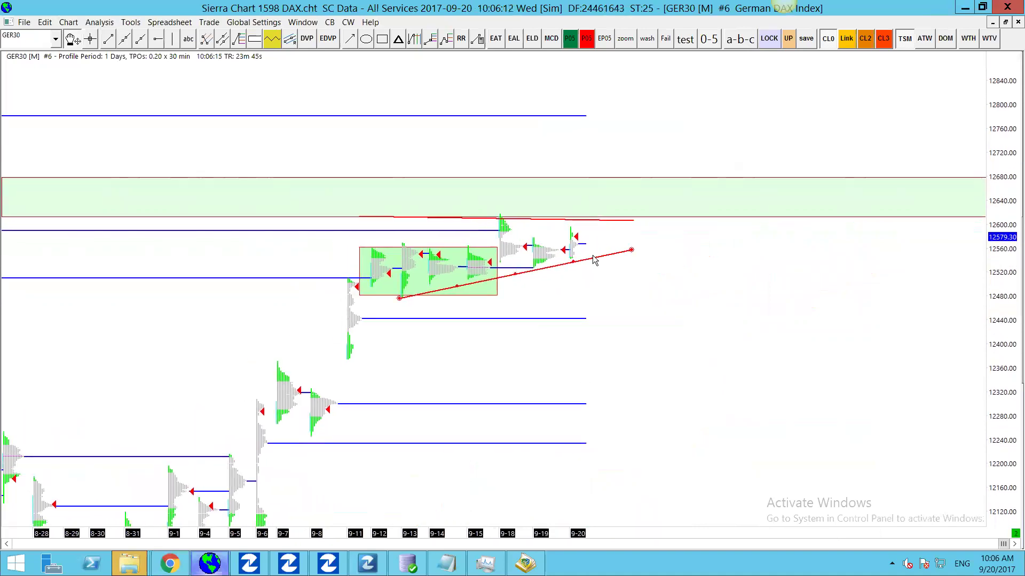
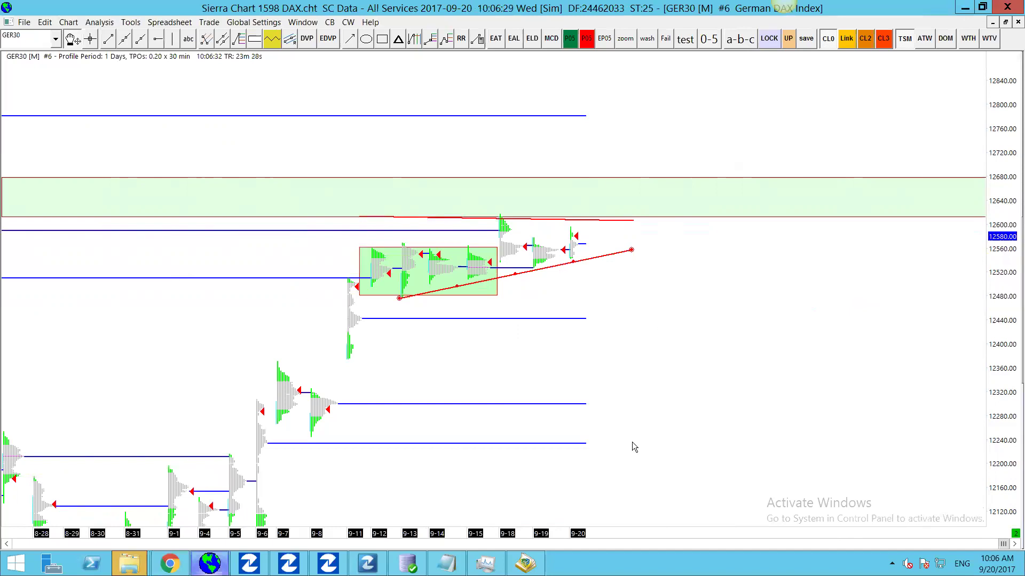
- Restore the tiled chart layout and maximize the #8 daily GER30 chart
{"action": "double_click", "coordinate": [668, 335]}
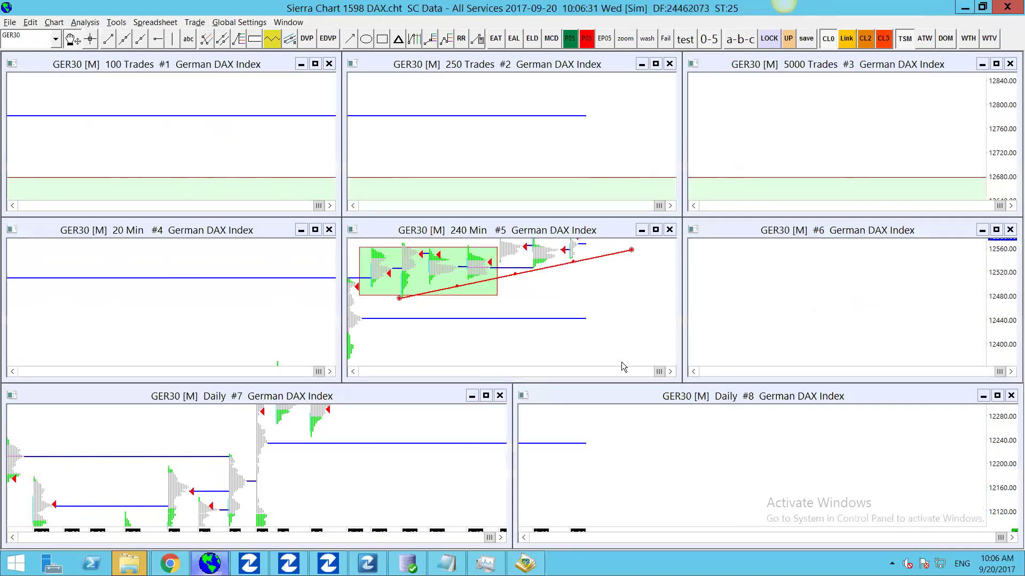
{"action": "left_click", "coordinate": [644, 444]}
{"action": "double_click", "coordinate": [670, 396]}
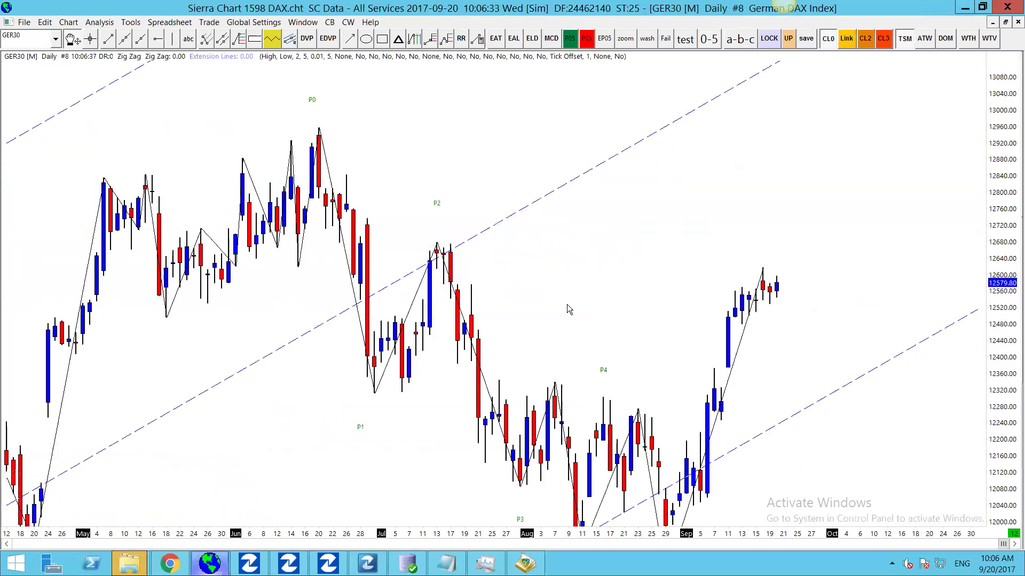
- Delete the old blue dashed pitchfork lines from the daily chart, back to the early-2016 low
{"action": "left_click", "coordinate": [320, 360]}
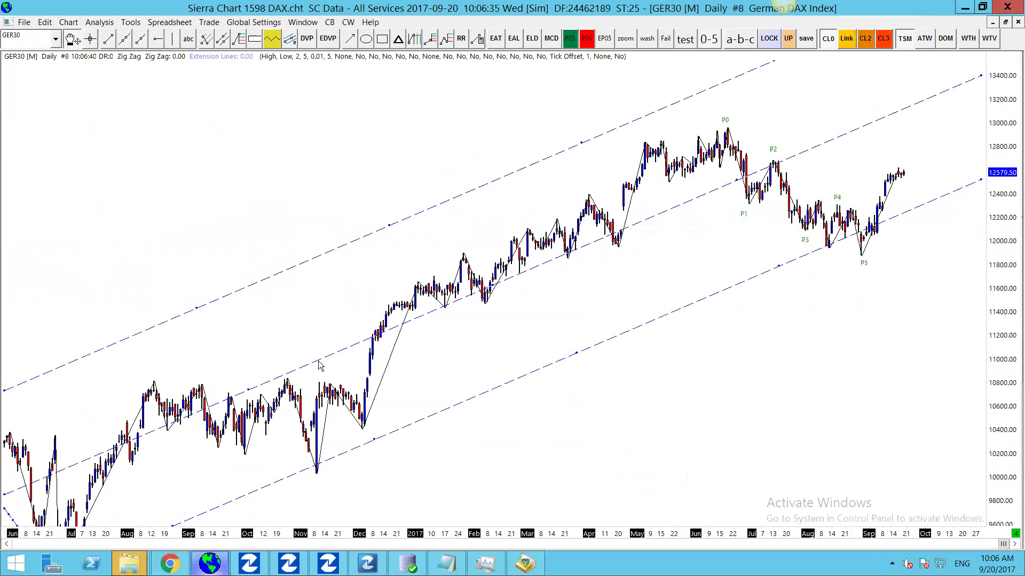
{"action": "key", "text": "Delete"}
{"action": "key", "text": "Down"}
{"action": "key", "text": "Down"}
{"action": "left_click_drag", "start_coordinate": [636, 429], "coordinate": [721, 255]}
{"action": "left_click", "coordinate": [307, 402]}
{"action": "key", "text": "Delete"}
- Draw a pitchfork from the February 2016 low at a, through the April high at b, to the mid-2016 low at c
{"action": "left_click", "coordinate": [203, 41]}
{"action": "left_click", "coordinate": [364, 401]}
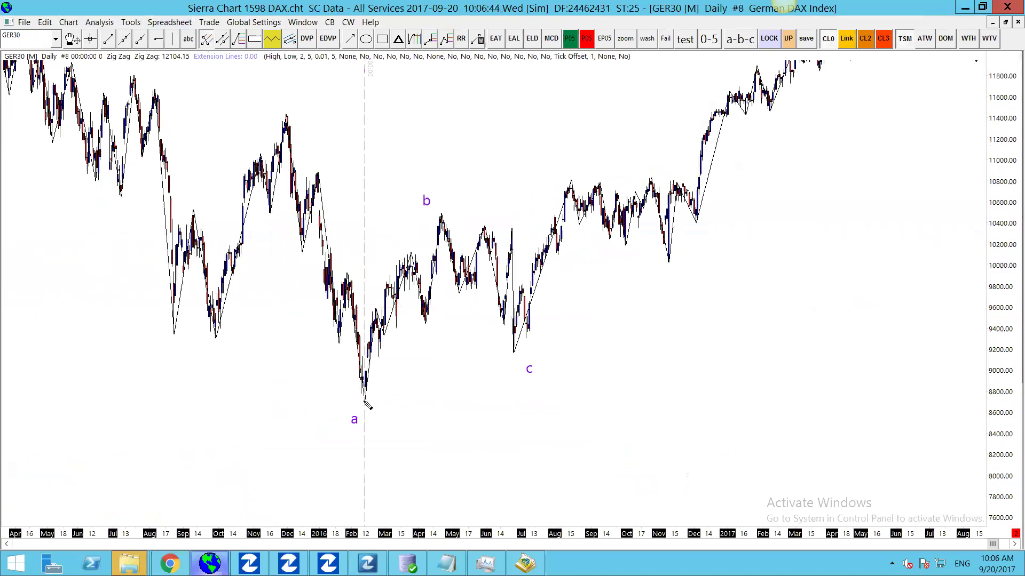
{"action": "left_click", "coordinate": [440, 213]}
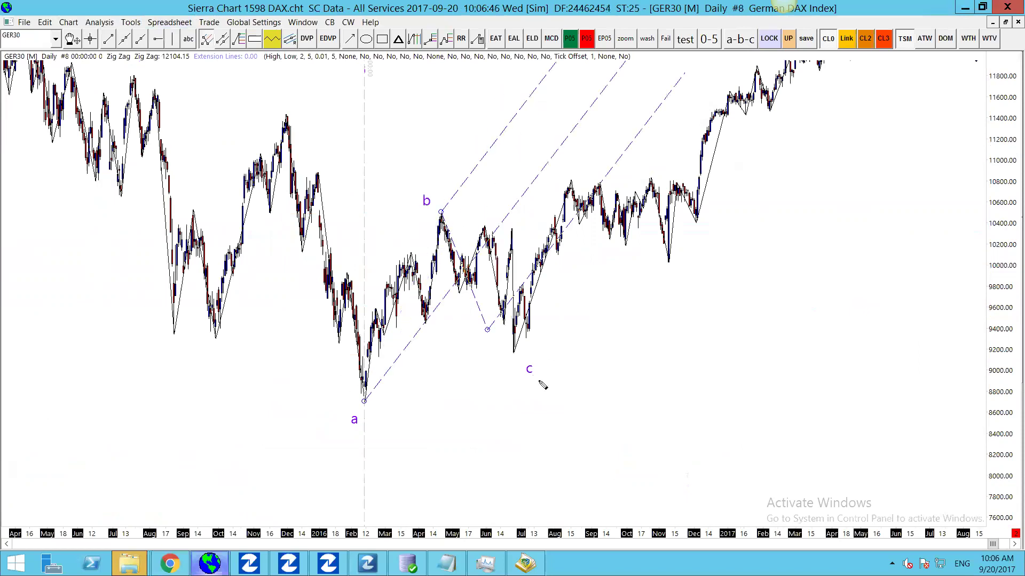
{"action": "left_click", "coordinate": [512, 353]}
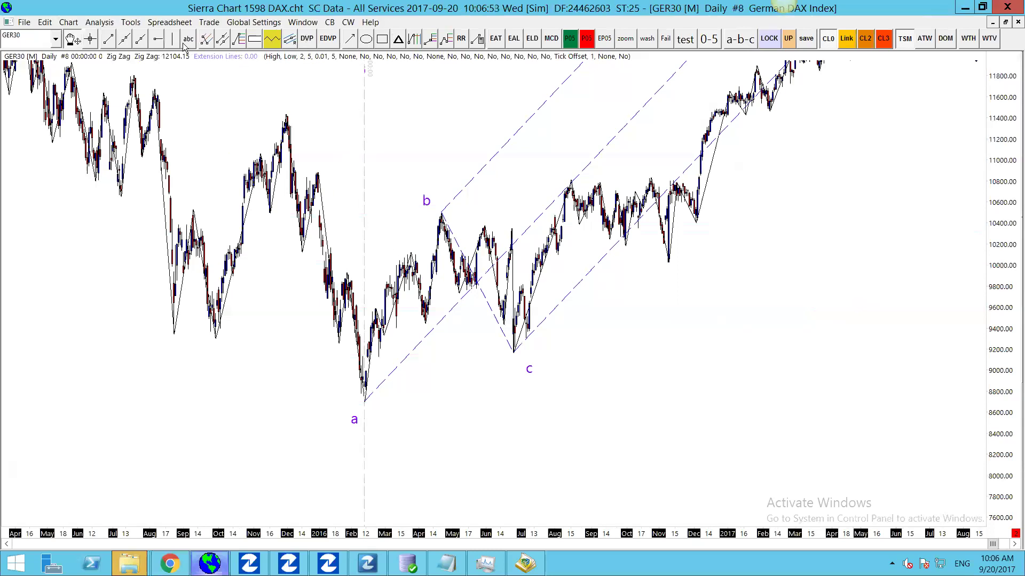
- Draw a retracement between swing high b and swing low a, and set two of its level values to 25 and 75 percent
{"action": "left_click", "coordinate": [238, 38]}
{"action": "left_click_drag", "start_coordinate": [443, 214], "coordinate": [340, 404]}
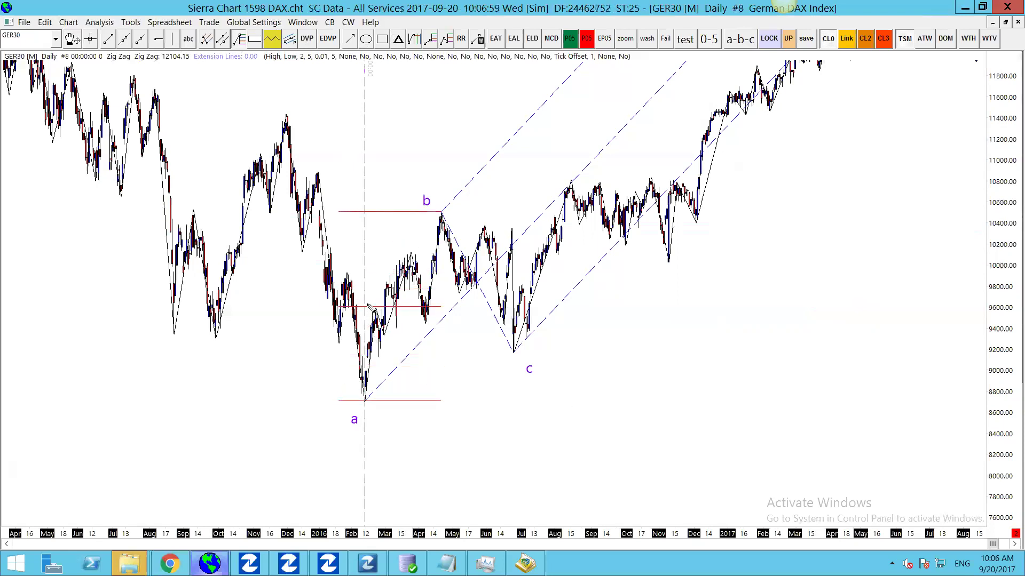
{"action": "right_click", "coordinate": [369, 211]}
{"action": "left_click", "coordinate": [397, 215]}
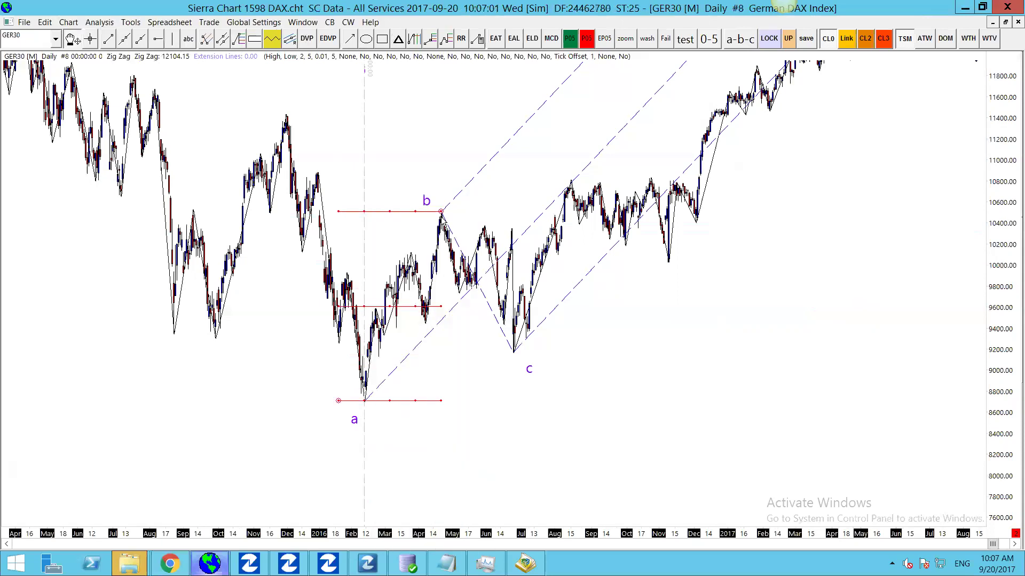
{"action": "double_click", "coordinate": [416, 211]}
{"action": "type", "text": "25"}
{"action": "double_click", "coordinate": [432, 257]}
{"action": "type", "text": "75"}
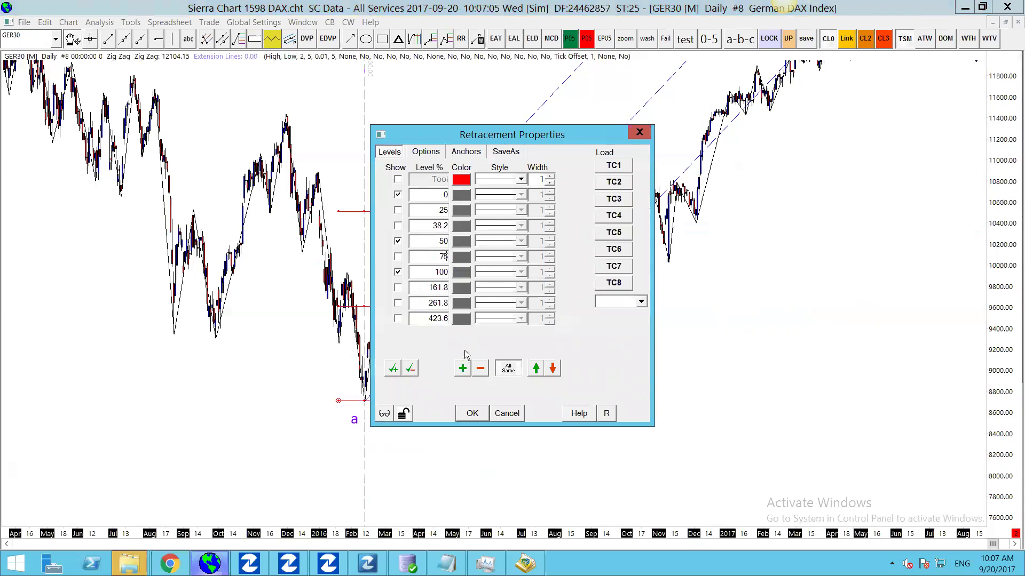
{"action": "left_click", "coordinate": [472, 413]}
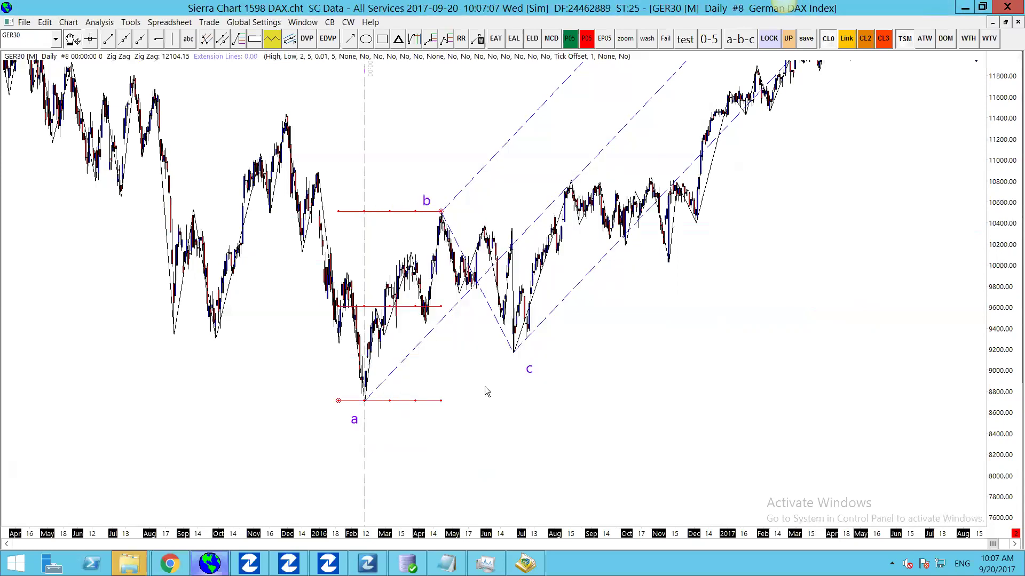
- Show the 25 and 75 percent levels on the red retracement
{"action": "right_click", "coordinate": [410, 308]}
{"action": "left_click", "coordinate": [414, 211]}
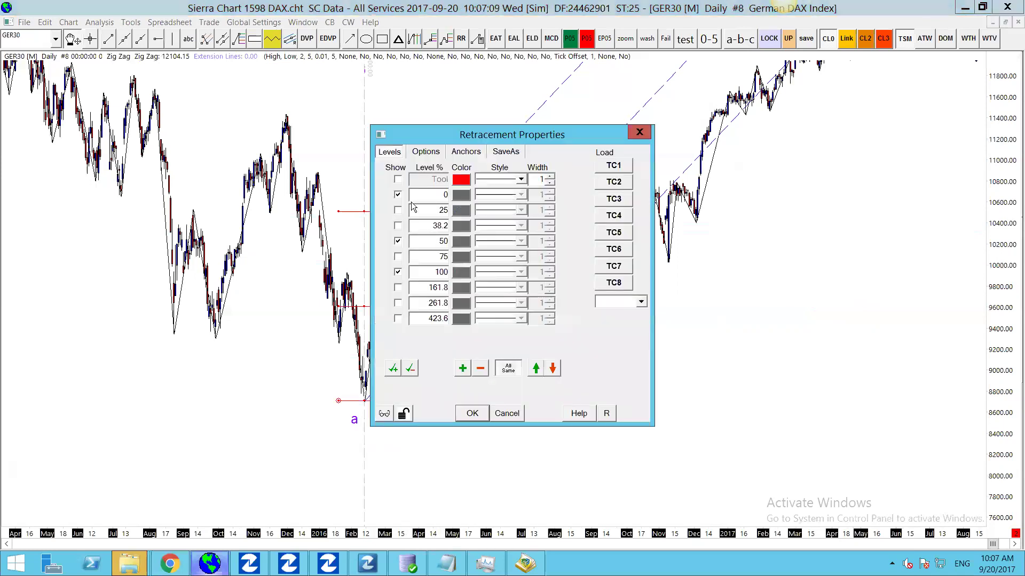
{"action": "left_click", "coordinate": [397, 210]}
{"action": "left_click", "coordinate": [398, 257]}
{"action": "left_click", "coordinate": [470, 415]}
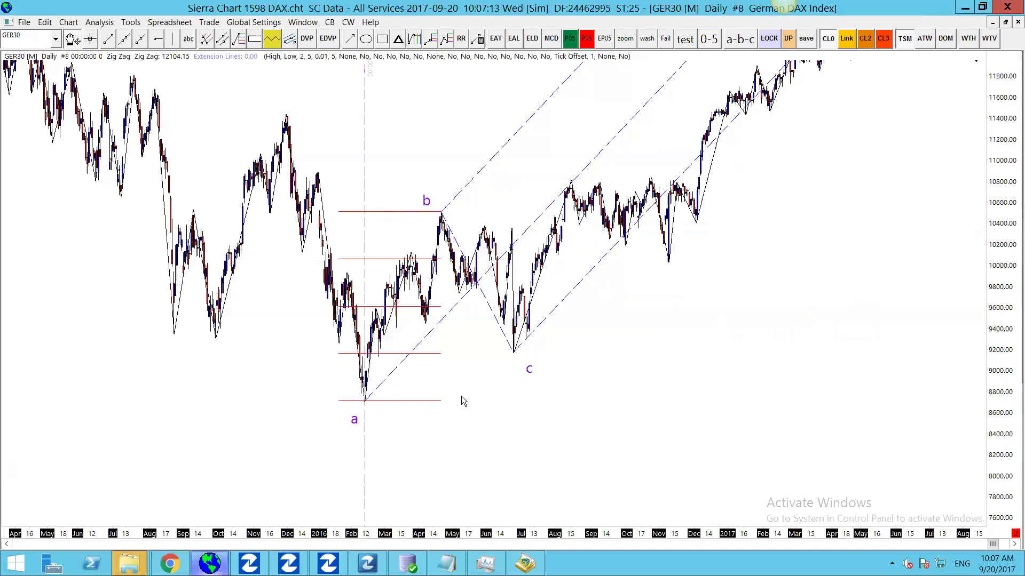
- Move the pitchfork's first anchor from low a up to the 50 percent retracement level and check its fit on the price history
{"action": "left_click_drag", "start_coordinate": [368, 403], "coordinate": [364, 307]}
{"action": "left_click_drag", "start_coordinate": [791, 376], "coordinate": [799, 374]}
{"action": "key", "text": "Down"}
{"action": "key", "text": "Down"}
{"action": "left_click_drag", "start_coordinate": [641, 401], "coordinate": [509, 454]}
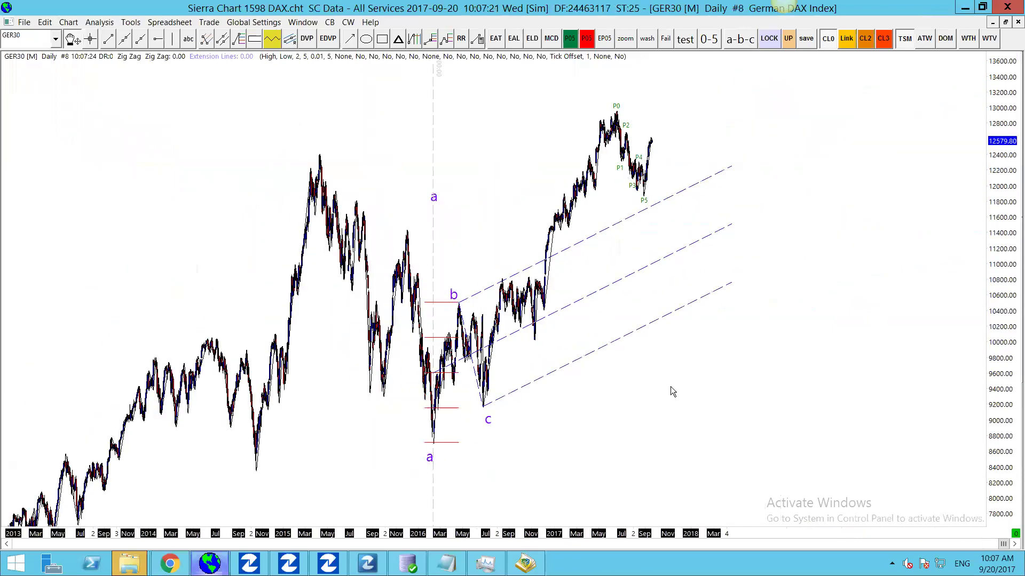
- Move the pitchfork's first anchor down to the retracement line one quarter of the way above low a
{"action": "key", "text": "Up"}
{"action": "left_click_drag", "start_coordinate": [465, 373], "coordinate": [725, 231]}
{"action": "left_click", "coordinate": [143, 318]}
{"action": "mouse_move", "coordinate": [297, 268]}
{"action": "left_mouse_down"}
{"action": "mouse_move", "coordinate": [371, 325]}
{"action": "mouse_move", "coordinate": [124, 423]}
{"action": "mouse_move", "coordinate": [161, 377]}
{"action": "mouse_move", "coordinate": [143, 364]}
{"action": "left_mouse_up"}
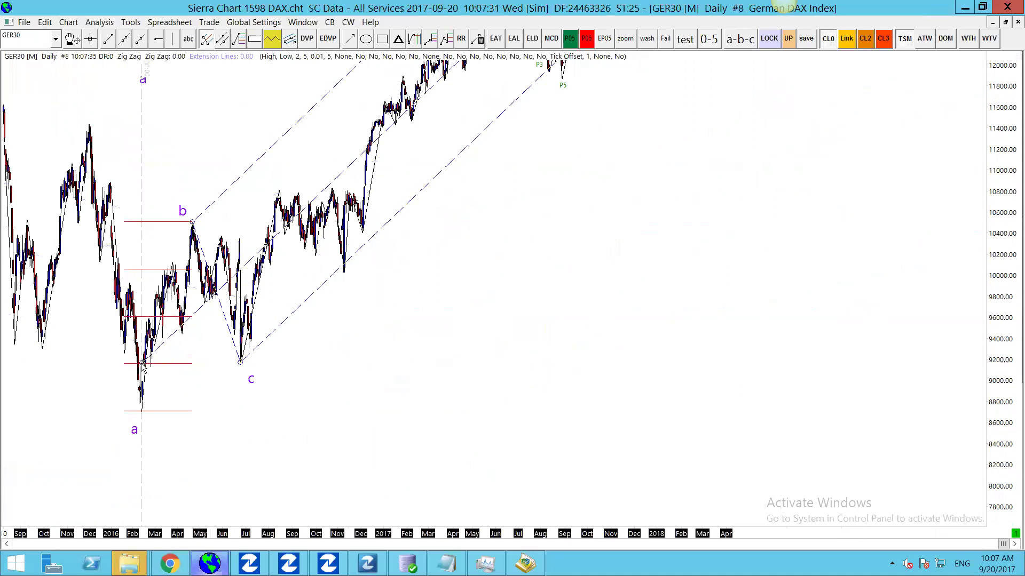
- Examine how the price swings from 2016 to September 2017 follow the adjusted pitchfork's median and outer lines
{"action": "left_click_drag", "start_coordinate": [455, 324], "coordinate": [811, 291]}
{"action": "scroll", "coordinate": [541, 336], "scroll_direction": "down", "scroll_amount": 1}
{"action": "scroll", "coordinate": [541, 336], "scroll_direction": "up", "scroll_amount": 4}
{"action": "left_click_drag", "start_coordinate": [556, 356], "coordinate": [833, 410]}
{"action": "scroll", "coordinate": [615, 396], "scroll_direction": "down", "scroll_amount": 2}
{"action": "left_click_drag", "start_coordinate": [705, 321], "coordinate": [634, 386]}
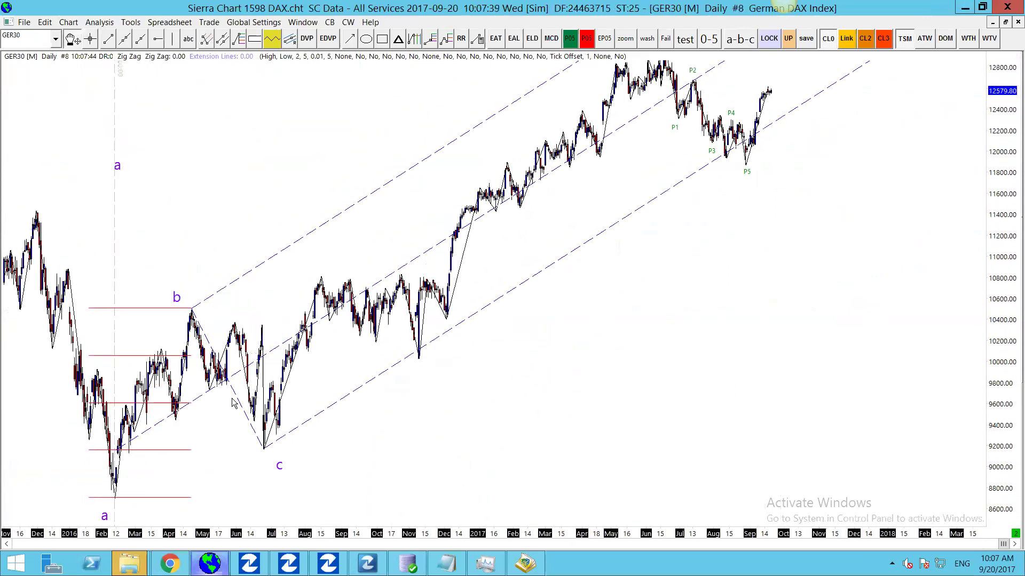
{"action": "left_click_drag", "start_coordinate": [676, 323], "coordinate": [704, 313]}
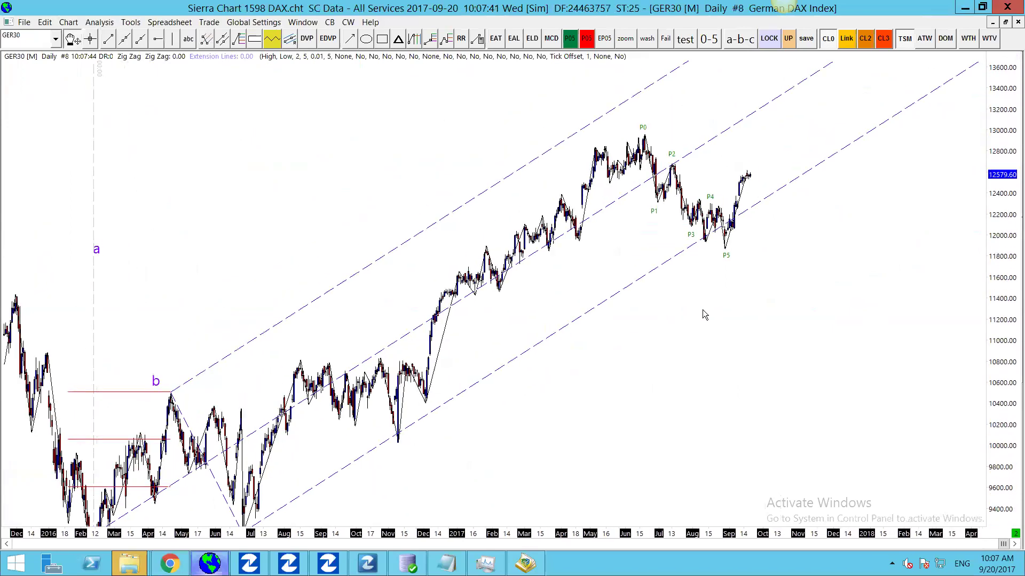
{"action": "left_click_drag", "start_coordinate": [332, 185], "coordinate": [385, 195]}
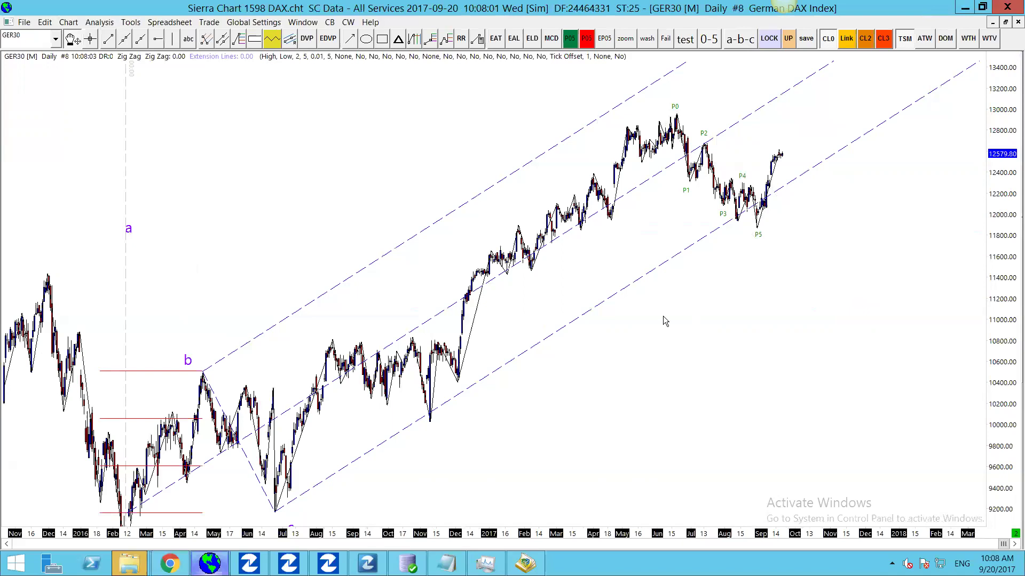
{"action": "left_click_drag", "start_coordinate": [248, 233], "coordinate": [267, 195]}
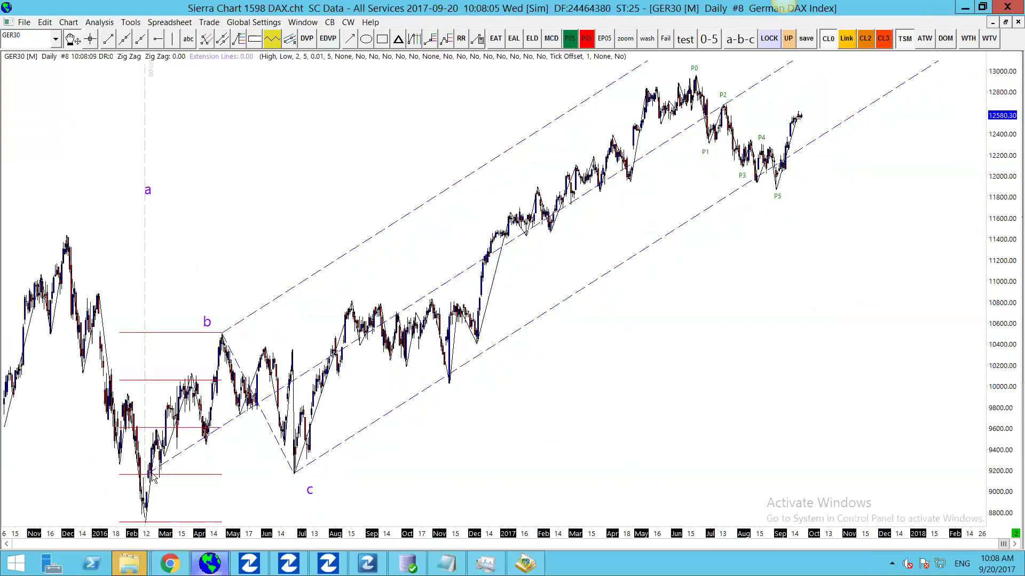
- Return to the tiled layout, then maximize the #3 5000 Trades chart and examine its circled September highs
{"action": "double_click", "coordinate": [633, 353]}
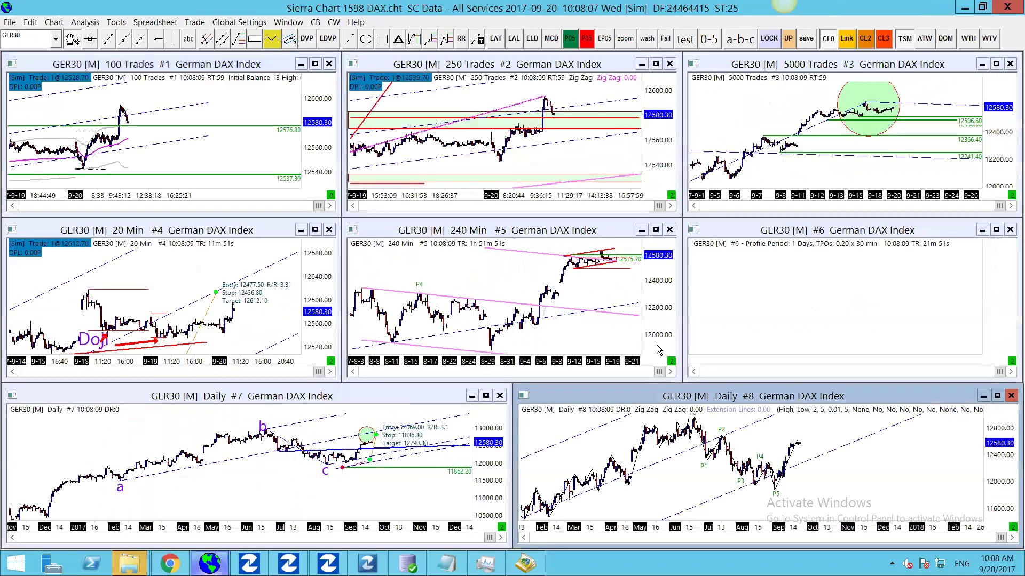
{"action": "left_click", "coordinate": [817, 297]}
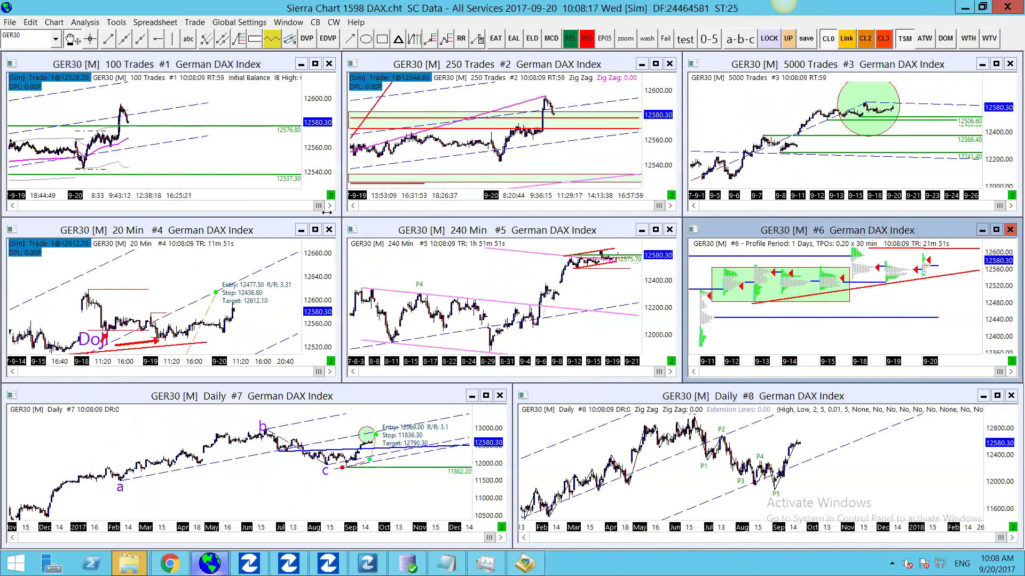
{"action": "double_click", "coordinate": [787, 67]}
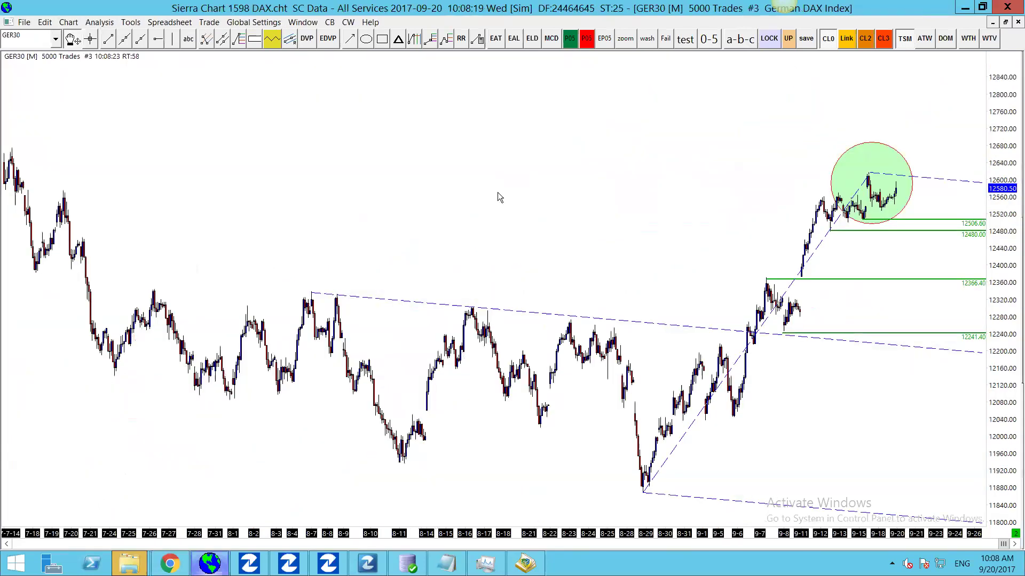
{"action": "left_click_drag", "start_coordinate": [586, 196], "coordinate": [511, 198]}
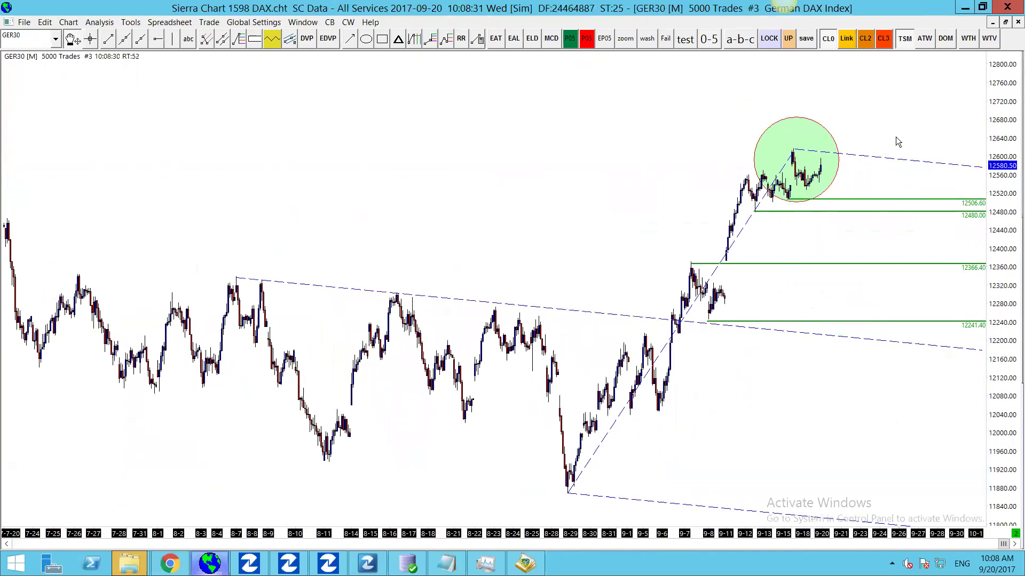
- Restore the tiled layout, reposition the 5000 Trades chart's view around its latest bars, and maximize the #2 250 Trades chart
{"action": "double_click", "coordinate": [664, 134]}
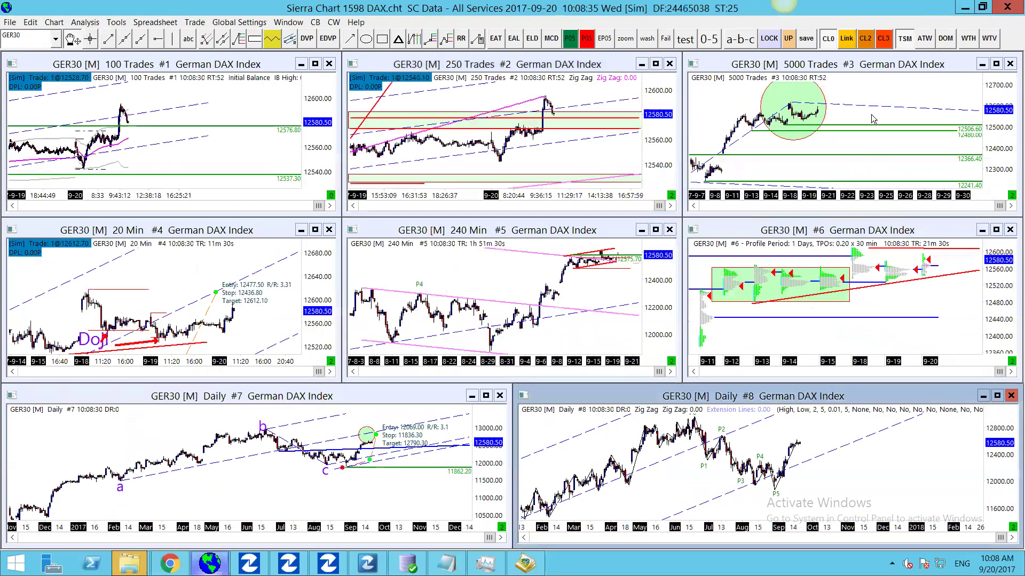
{"action": "left_click_drag", "start_coordinate": [888, 98], "coordinate": [958, 87]}
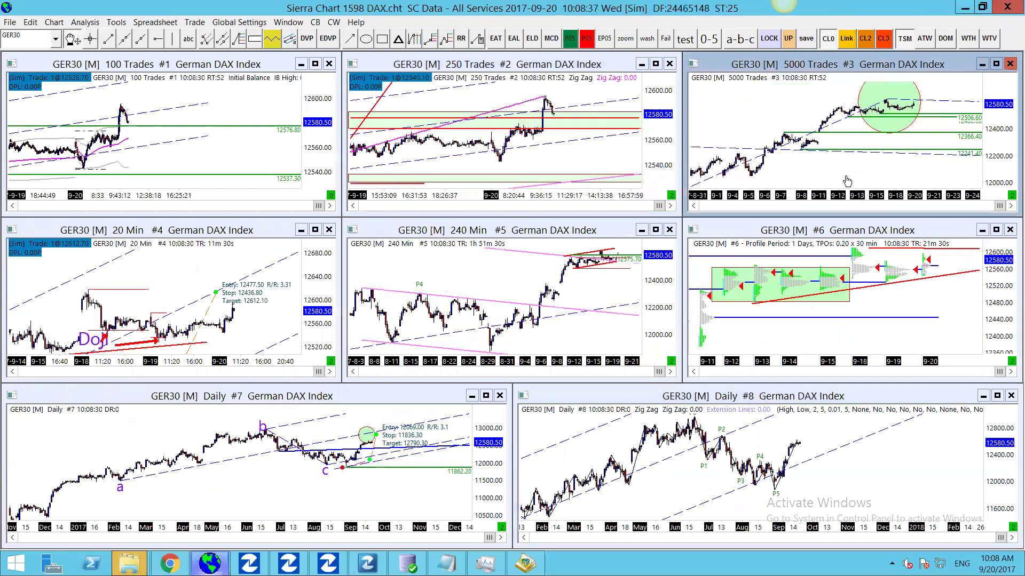
{"action": "double_click", "coordinate": [476, 65]}
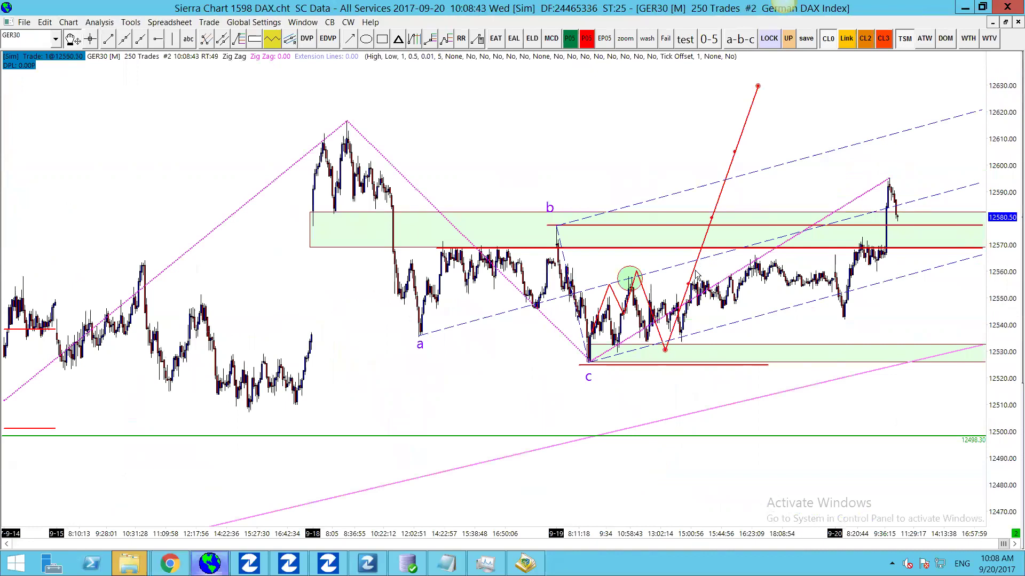
- Delete the red zigzag projection lines around the green circle on the 250 Trades chart
{"action": "key", "text": "Delete"}
{"action": "left_click", "coordinate": [646, 299]}
{"action": "key", "text": "Delete"}
{"action": "left_click", "coordinate": [599, 305]}
{"action": "key", "text": "Delete"}
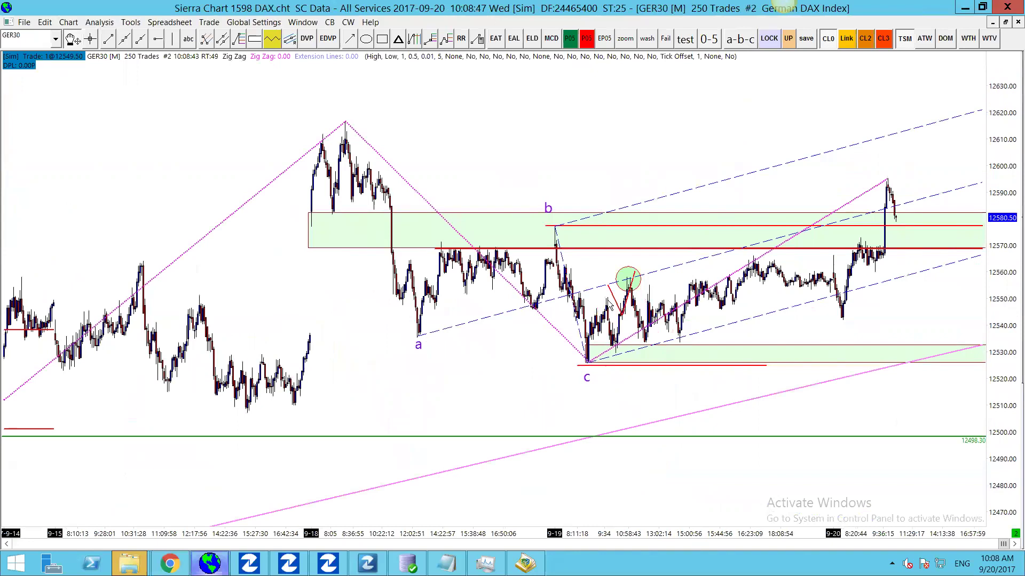
{"action": "key", "text": "ctrl+z"}
{"action": "key", "text": "ctrl+z"}
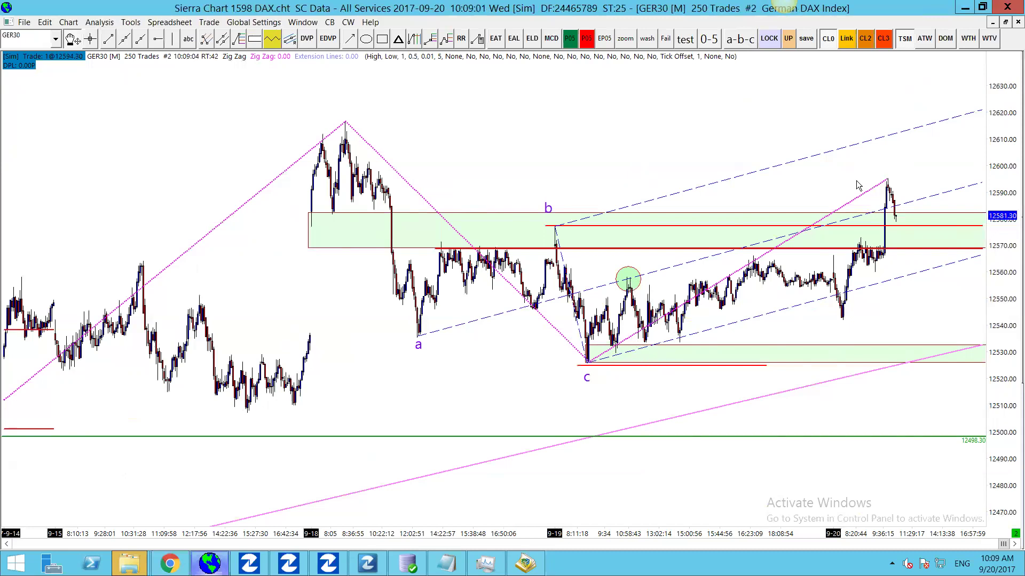
- Examine the 250 Trades pitchfork from a, b and c against the latest September 20 bars and the green zones
{"action": "left_click_drag", "start_coordinate": [656, 132], "coordinate": [593, 123]}
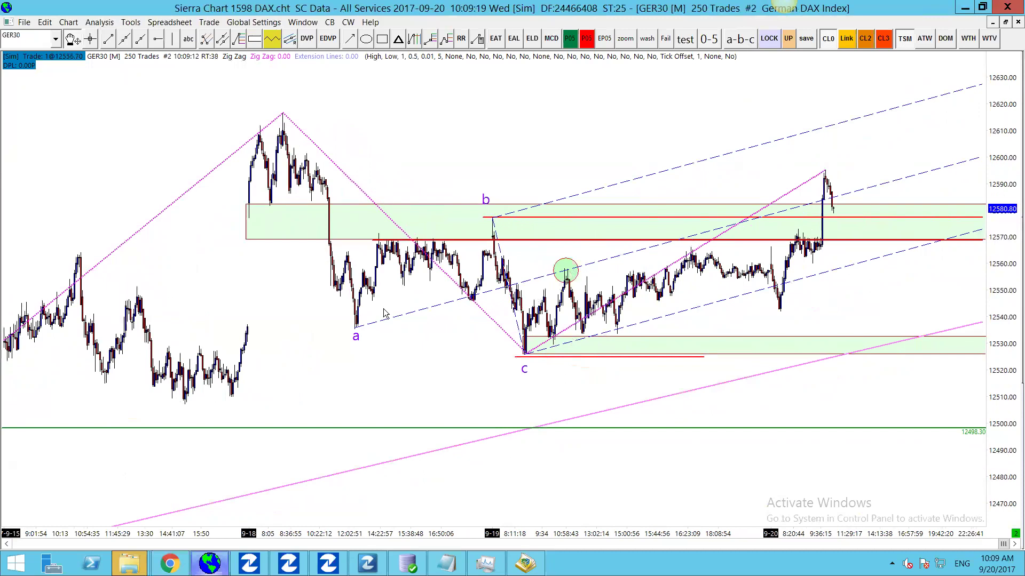
{"action": "left_click", "coordinate": [353, 332]}
{"action": "mouse_move", "coordinate": [512, 4]}
{"action": "scroll", "coordinate": [833, 208], "scroll_direction": "up", "scroll_amount": 3}
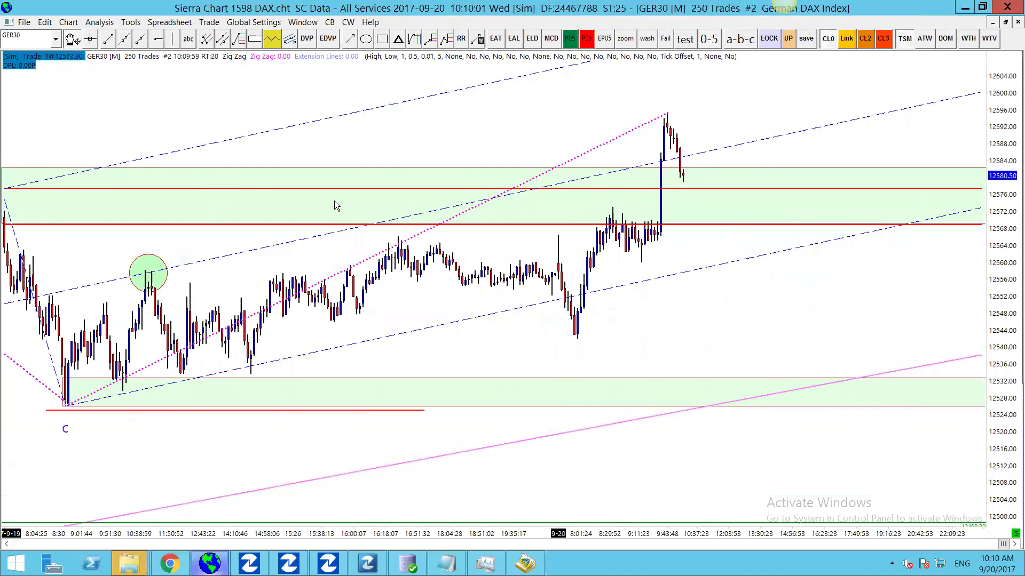
{"action": "scroll", "coordinate": [336, 198], "scroll_direction": "down", "scroll_amount": 3}
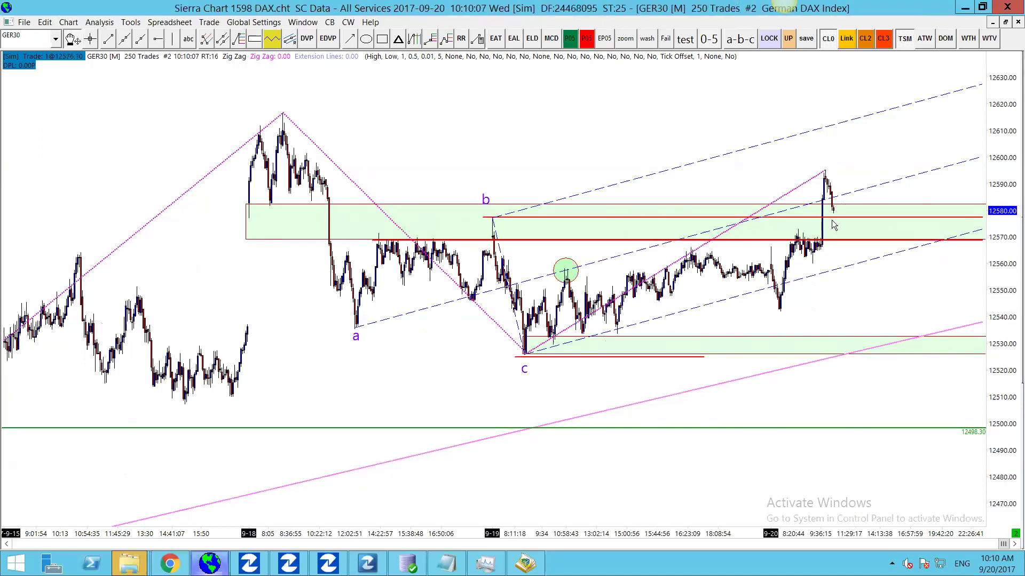
{"action": "scroll", "coordinate": [840, 210], "scroll_direction": "up", "scroll_amount": 3}
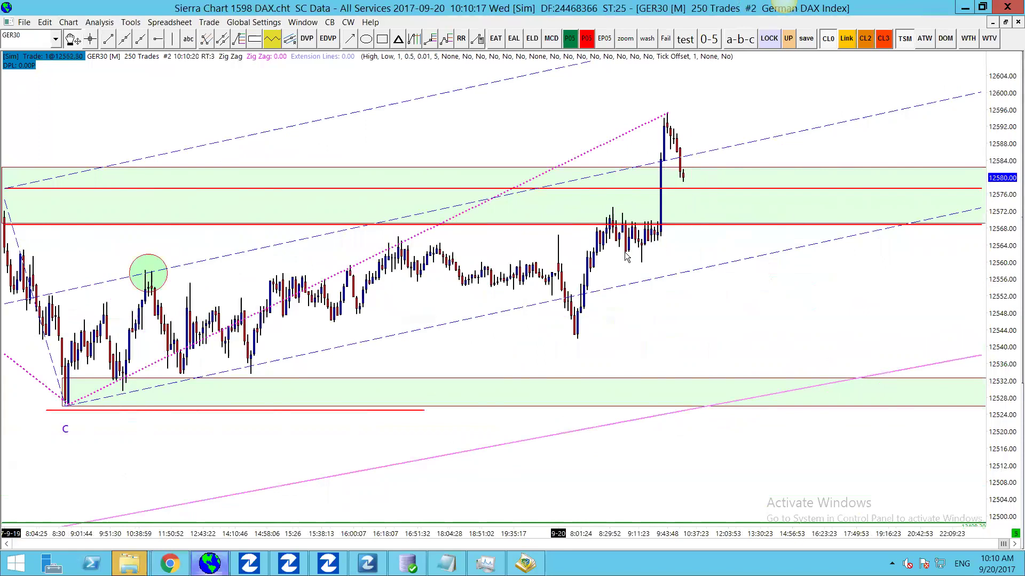
{"action": "key", "text": "Down"}
{"action": "key", "text": "Down"}
{"action": "key", "text": "Down"}
{"action": "left_click_drag", "start_coordinate": [546, 166], "coordinate": [612, 135]}
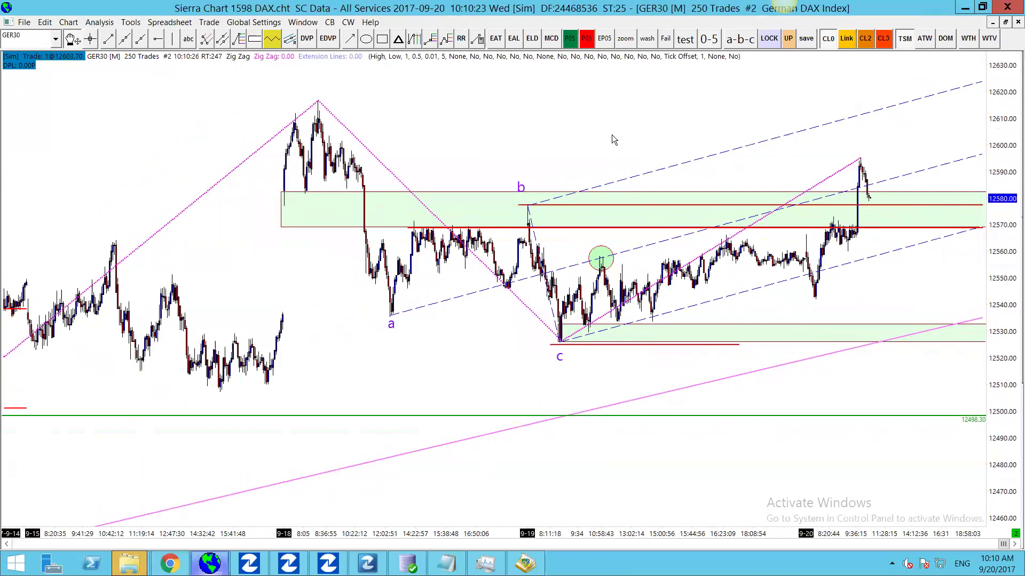
- Restore the tiled layout, then maximize the #4 20 Min chart and examine its Doji bars and trade setup up close
{"action": "key", "text": "ctrl+F5"}
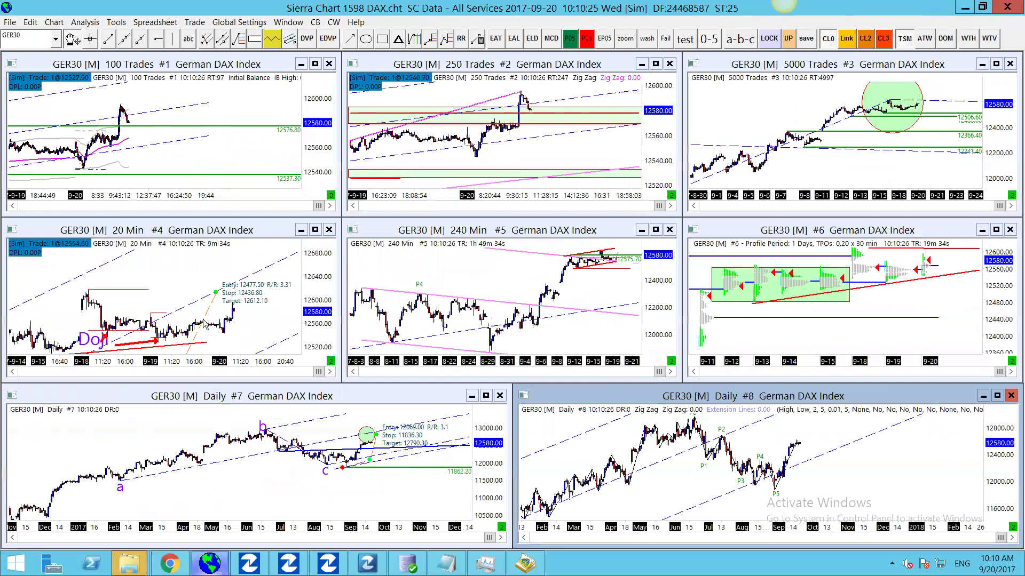
{"action": "double_click", "coordinate": [164, 228]}
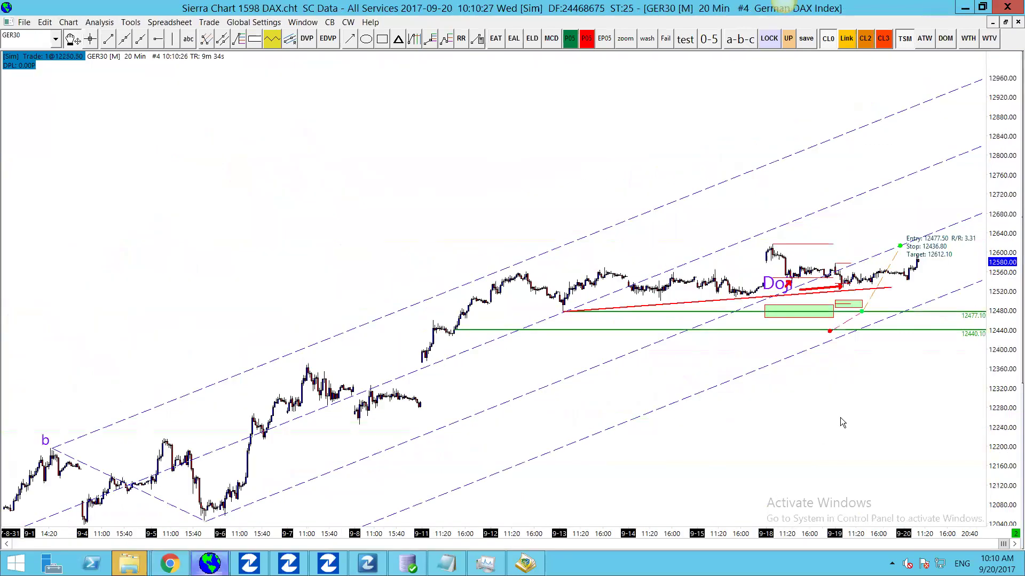
{"action": "scroll", "coordinate": [820, 419], "scroll_direction": "up", "scroll_amount": 3}
{"action": "left_click_drag", "start_coordinate": [689, 245], "coordinate": [644, 136]}
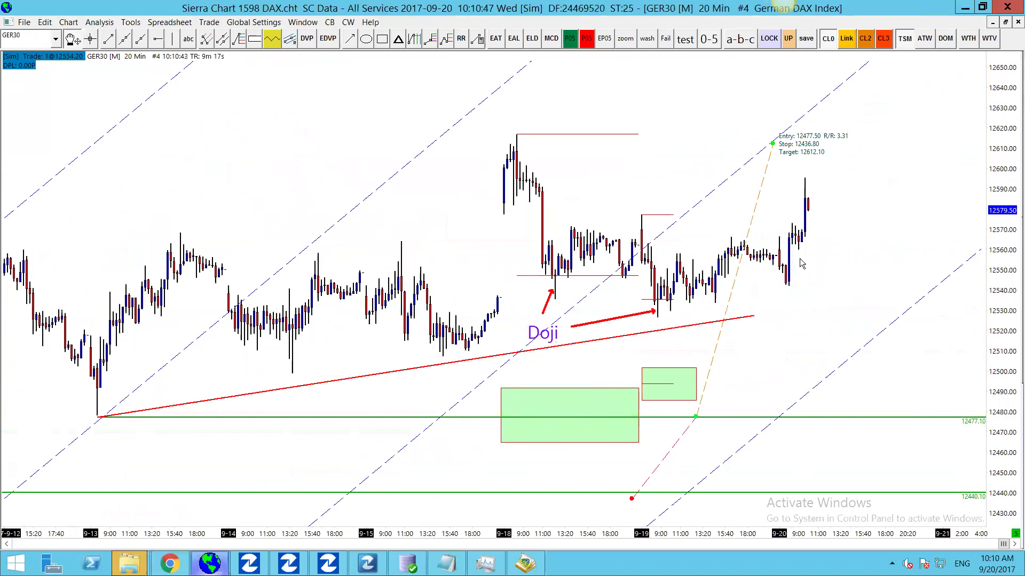
- Extend the red trendline from the September 13 low on the 20 Min chart past the latest September 20 bars, to about 12548
{"action": "left_click", "coordinate": [348, 379]}
{"action": "left_click_drag", "start_coordinate": [752, 318], "coordinate": [959, 265]}
{"action": "key", "text": "Escape"}
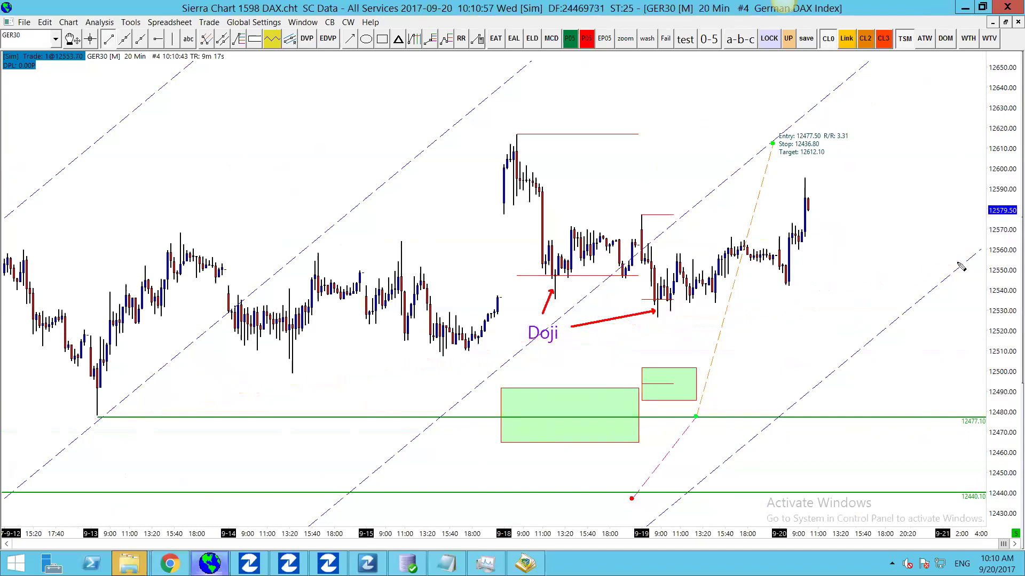
{"action": "left_click_drag", "start_coordinate": [753, 316], "coordinate": [904, 275]}
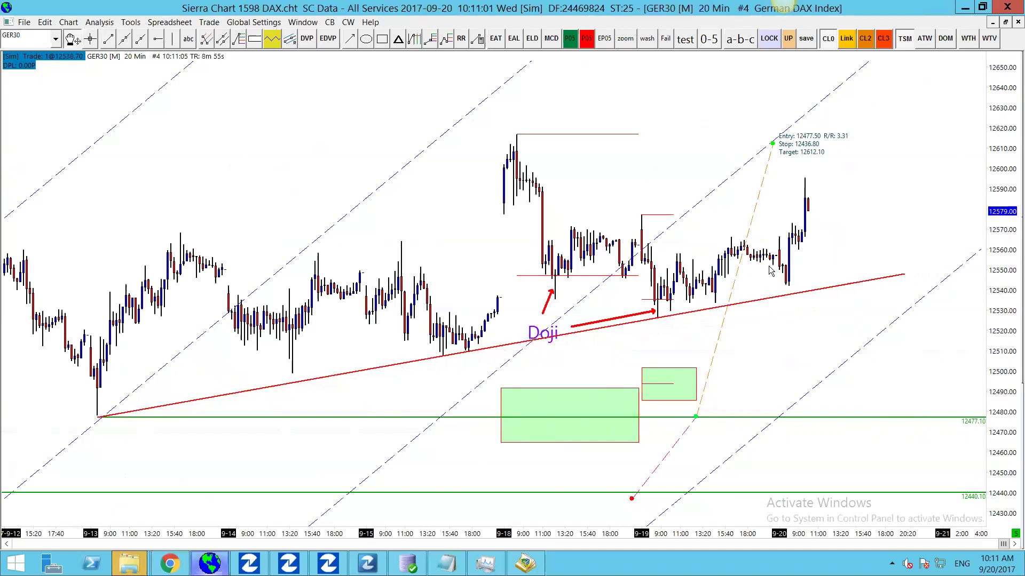
- Restore the tiled layout, reposition the 20 Min chart's view to include its Doji bars, and maximize the #5 240 Min chart
{"action": "double_click", "coordinate": [352, 254]}
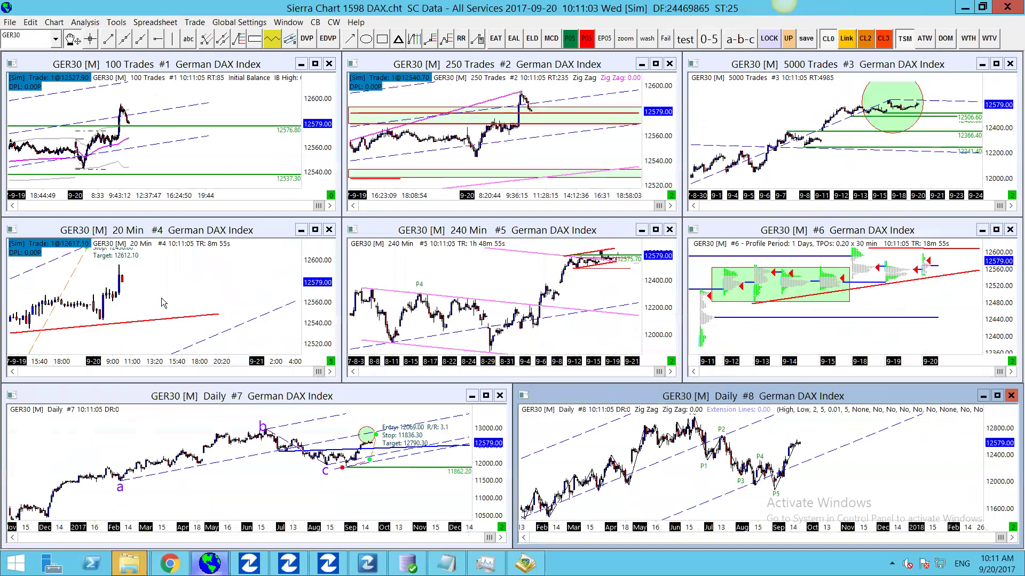
{"action": "left_click", "coordinate": [222, 288]}
{"action": "scroll", "coordinate": [225, 288], "scroll_direction": "down", "scroll_amount": 3}
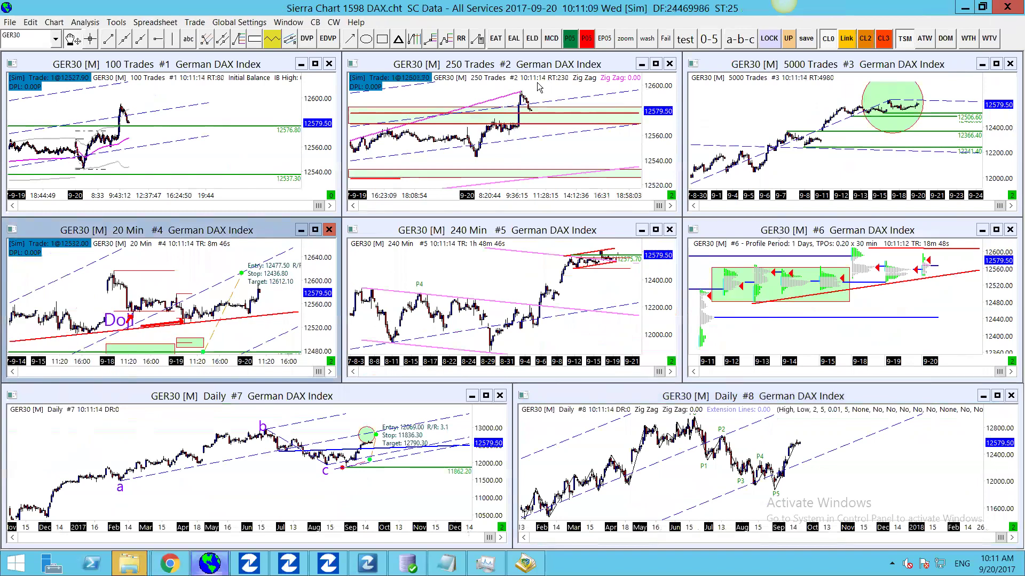
{"action": "double_click", "coordinate": [515, 234]}
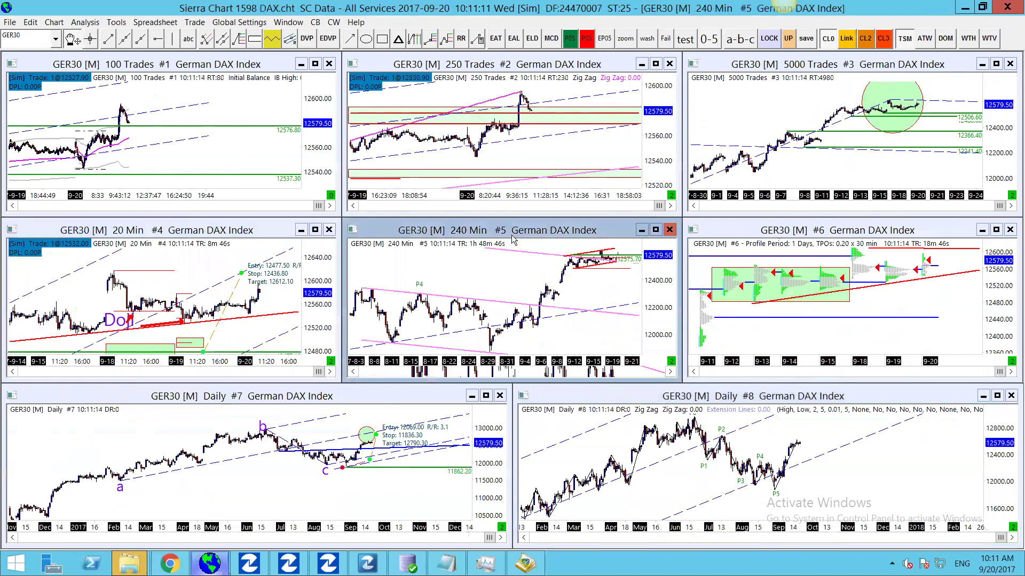
- Examine the 240 Min chart's red channel and horizontal levels around the September 13 to 20 bars against the magenta pitchfork lines
{"action": "scroll", "coordinate": [743, 183], "scroll_direction": "up", "scroll_amount": 5}
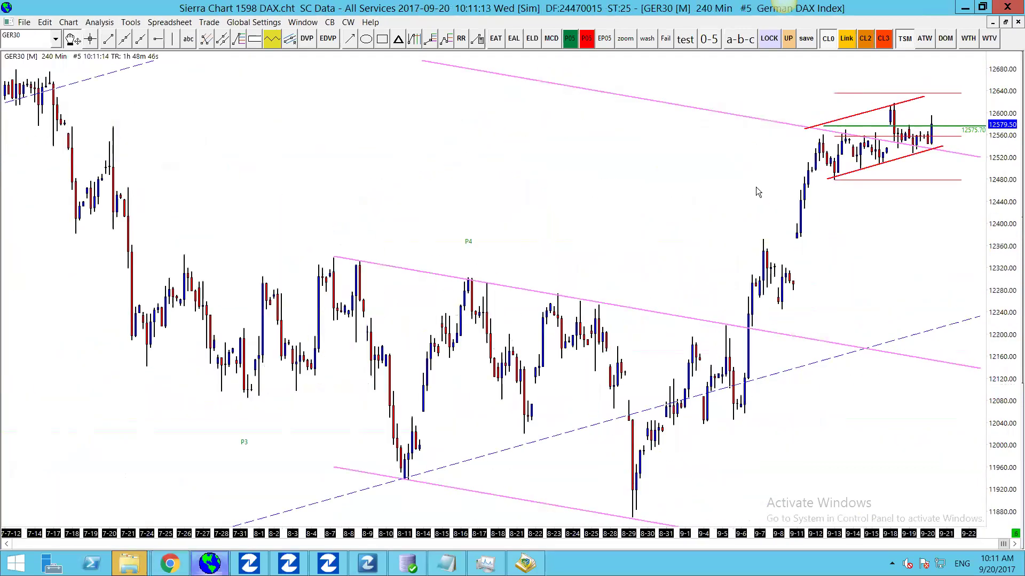
{"action": "left_click_drag", "start_coordinate": [912, 212], "coordinate": [750, 297]}
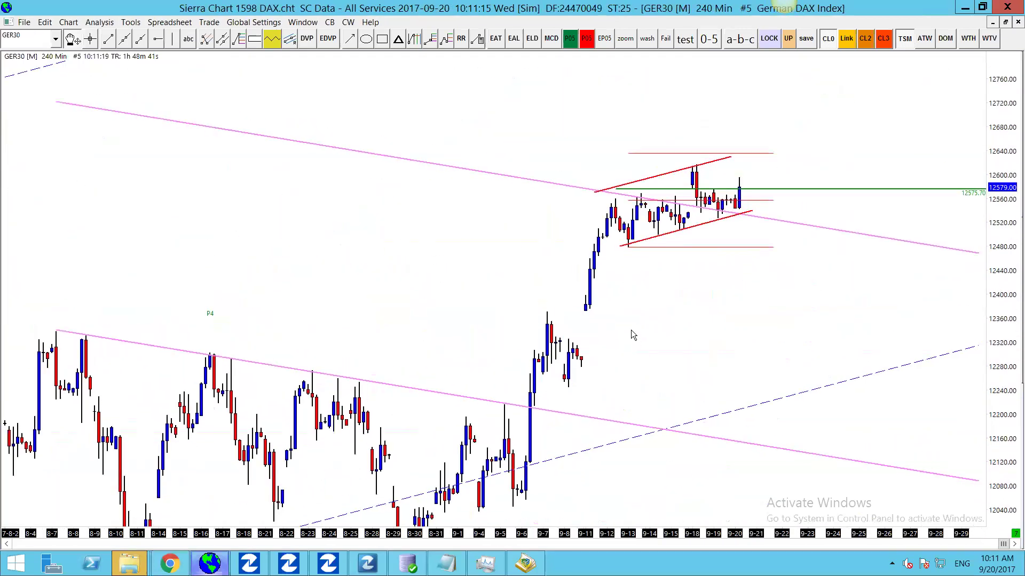
{"action": "scroll", "coordinate": [632, 330], "scroll_direction": "up", "scroll_amount": 1}
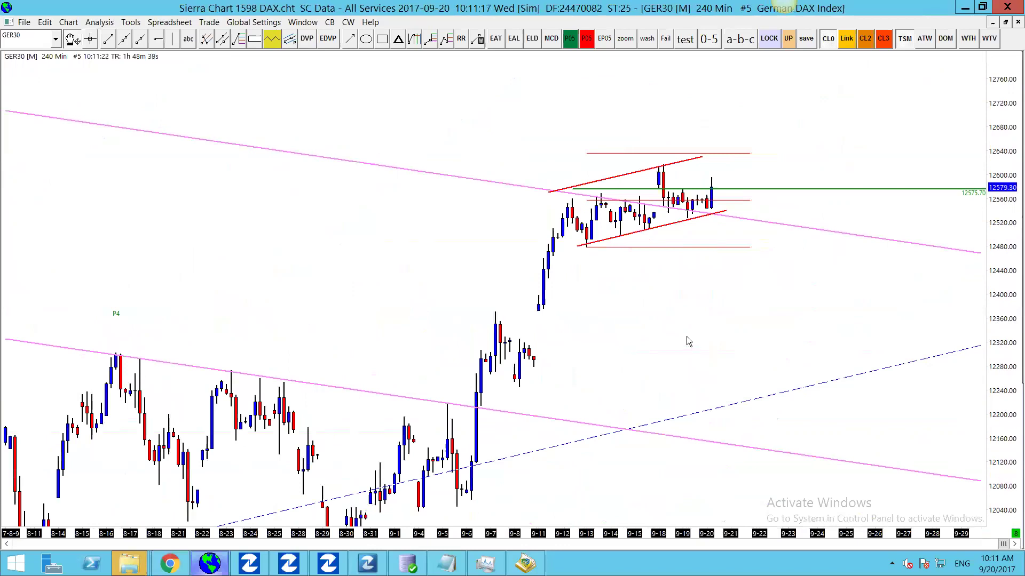
{"action": "scroll", "coordinate": [762, 275], "scroll_direction": "up", "scroll_amount": 1}
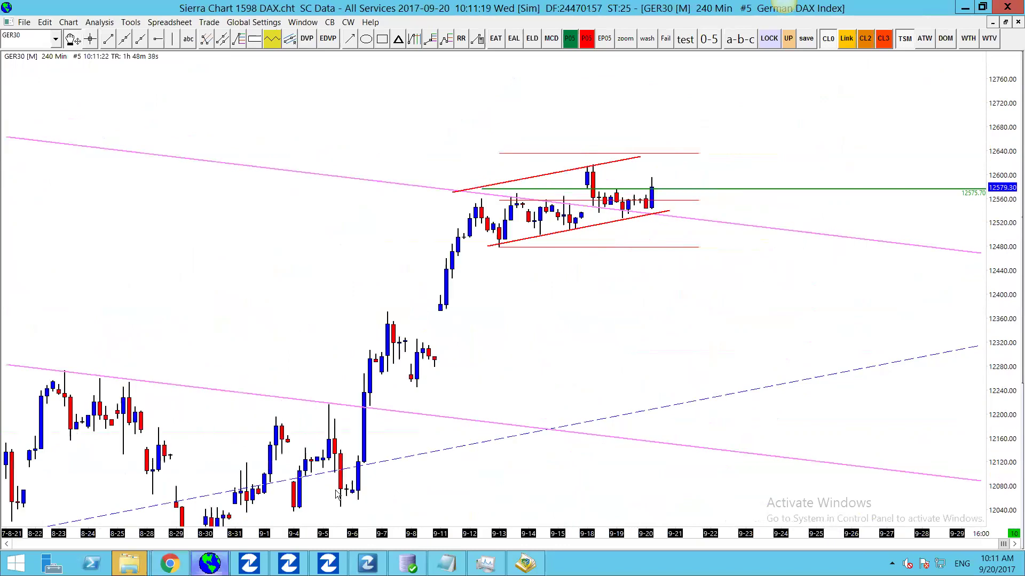
{"action": "left_click_drag", "start_coordinate": [245, 244], "coordinate": [292, 92]}
{"action": "left_click_drag", "start_coordinate": [219, 272], "coordinate": [273, 236]}
{"action": "scroll", "coordinate": [558, 315], "scroll_direction": "down", "scroll_amount": 1}
{"action": "scroll", "coordinate": [558, 319], "scroll_direction": "down", "scroll_amount": 1}
{"action": "scroll", "coordinate": [613, 357], "scroll_direction": "down", "scroll_amount": 1}
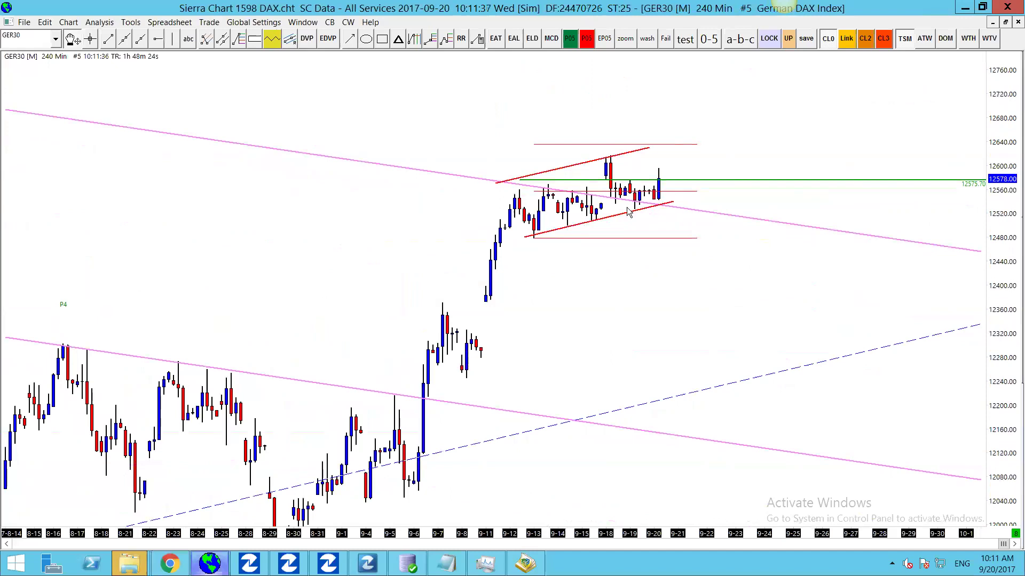
{"action": "key", "text": "Up"}
{"action": "key", "text": "Up"}
{"action": "key", "text": "Up"}
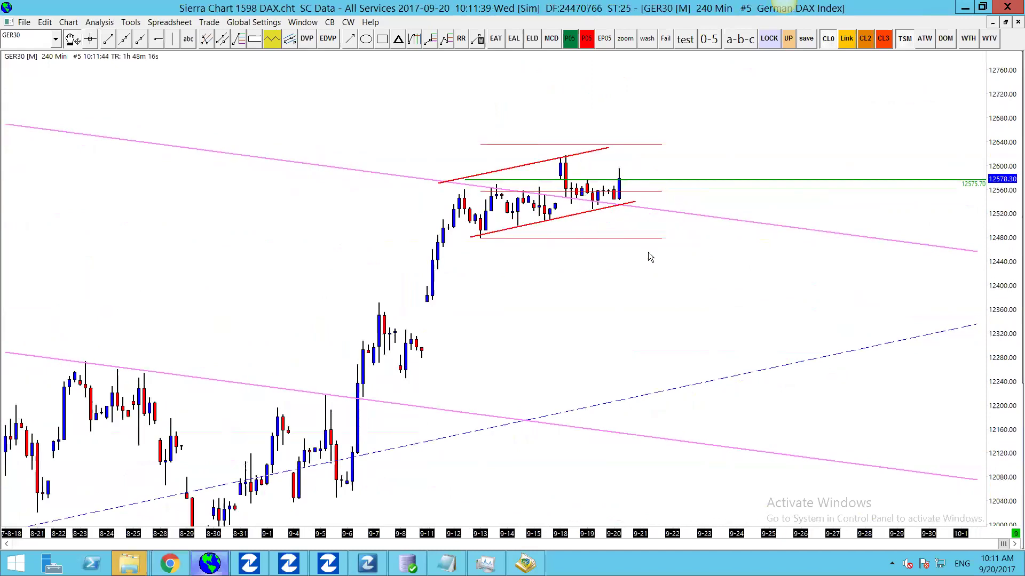
- Adjust the red horizontal range levels on the 240 Min chart, placing the upper level at about 12643 and extending them to about September 25
{"action": "left_click", "coordinate": [553, 144]}
{"action": "mouse_move", "coordinate": [601, 143]}
{"action": "left_mouse_down"}
{"action": "mouse_move", "coordinate": [594, 196]}
{"action": "mouse_move", "coordinate": [597, 138]}
{"action": "mouse_move", "coordinate": [606, 128]}
{"action": "mouse_move", "coordinate": [608, 139]}
{"action": "left_mouse_up"}
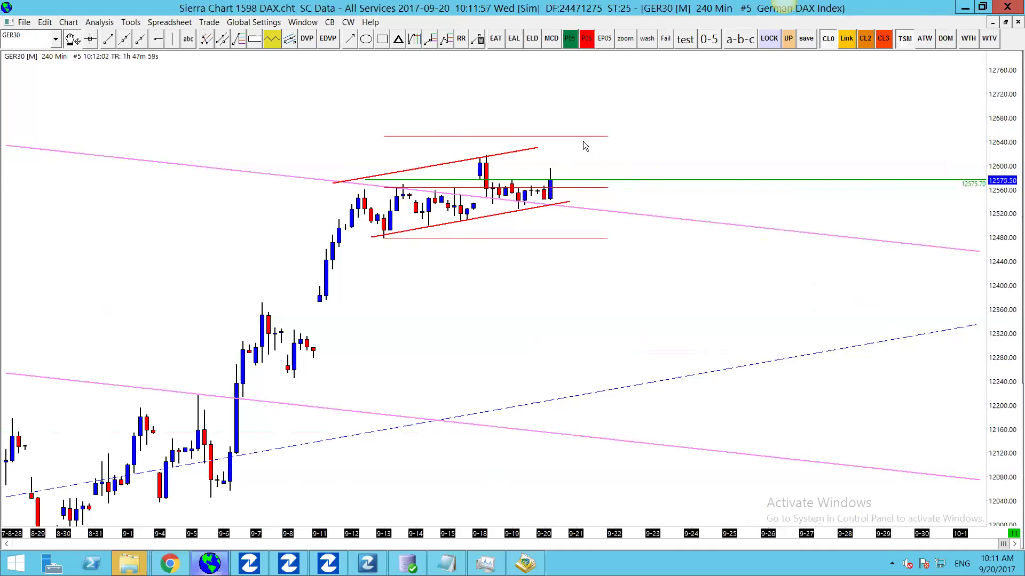
{"action": "left_click_drag", "start_coordinate": [607, 137], "coordinate": [660, 142]}
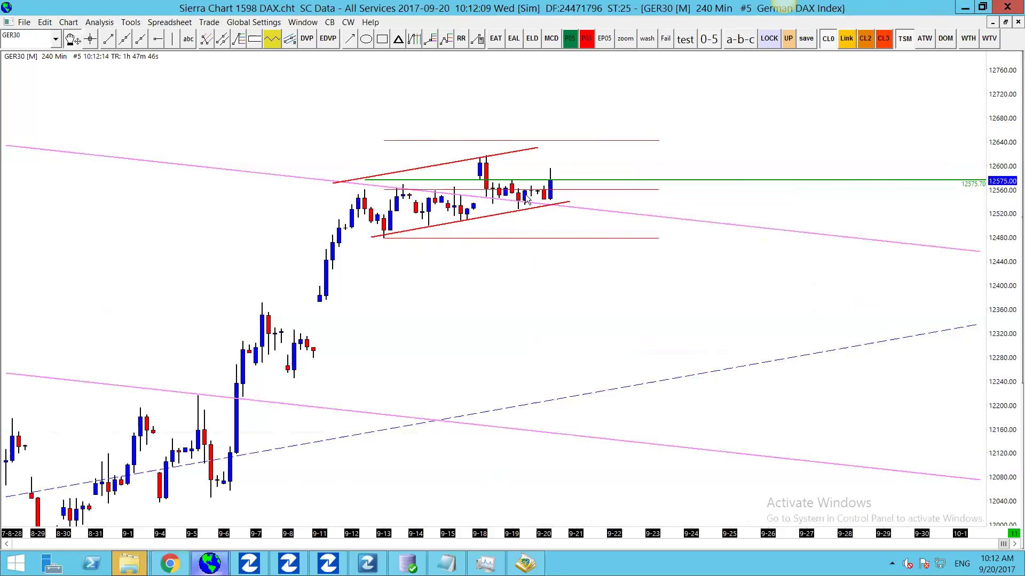
- Draw a green rectangle from about 12630 to 12650 where the red channel's upper line approaches the upper horizontal level
{"action": "left_click", "coordinate": [382, 39]}
{"action": "left_click_drag", "start_coordinate": [538, 137], "coordinate": [565, 150]}
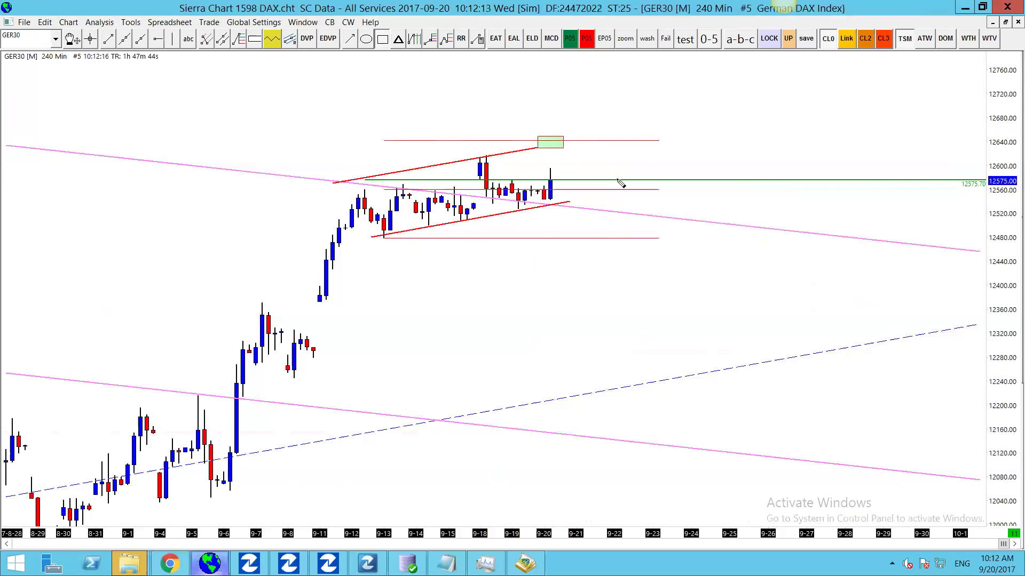
{"action": "key", "text": "Escape"}
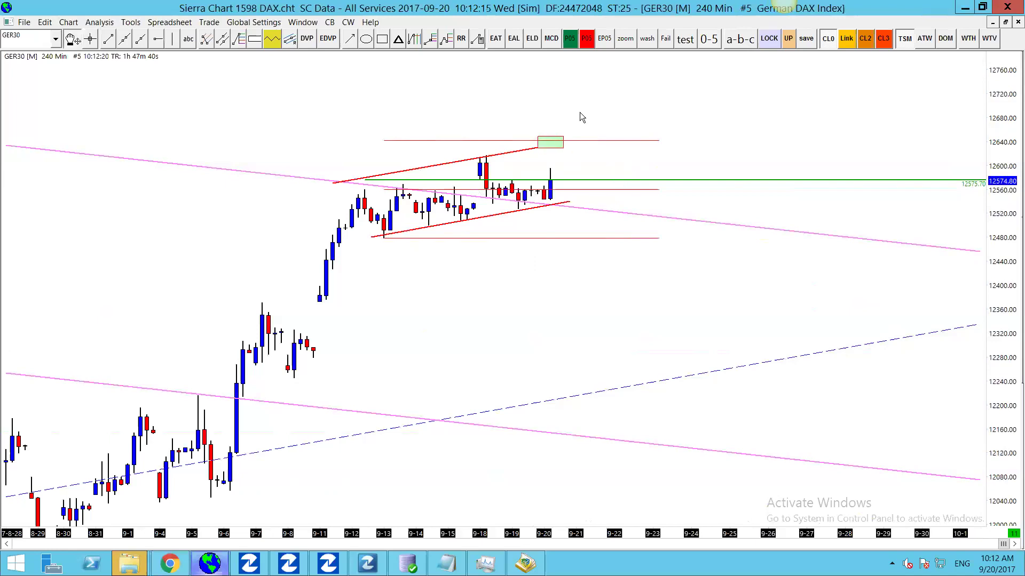
- Restore the tiled layout, then maximize the #6 market profile chart and examine the green zone above the latest profiles and its July origin
{"action": "double_click", "coordinate": [580, 112]}
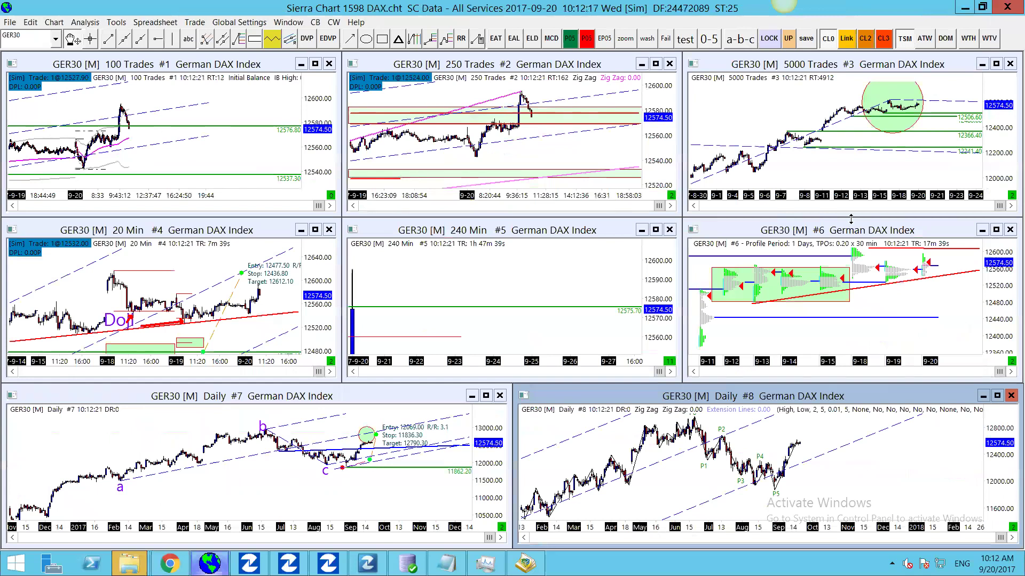
{"action": "double_click", "coordinate": [846, 226]}
{"action": "left_click_drag", "start_coordinate": [874, 282], "coordinate": [829, 422]}
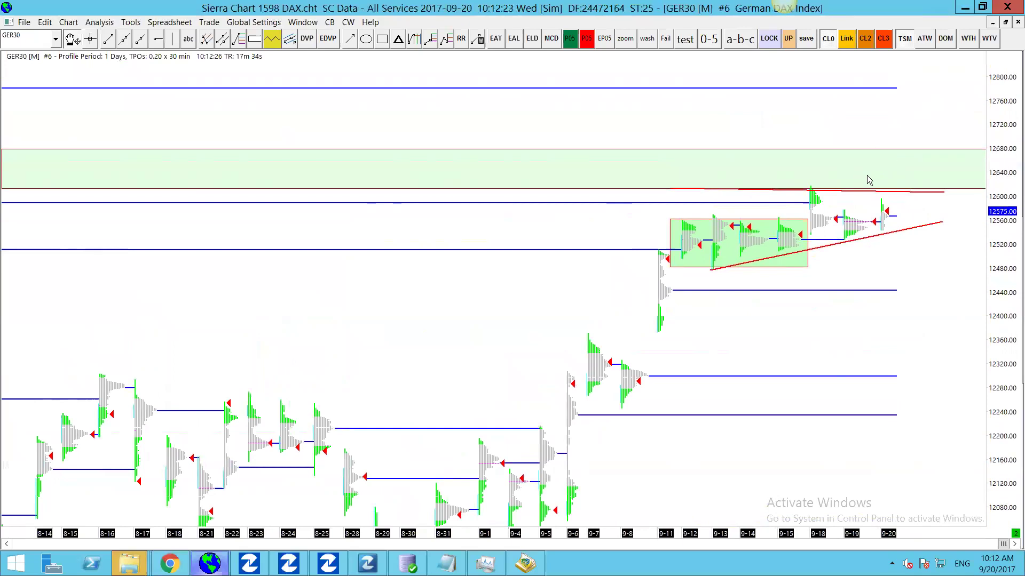
{"action": "scroll", "coordinate": [637, 271], "scroll_direction": "down", "scroll_amount": 1}
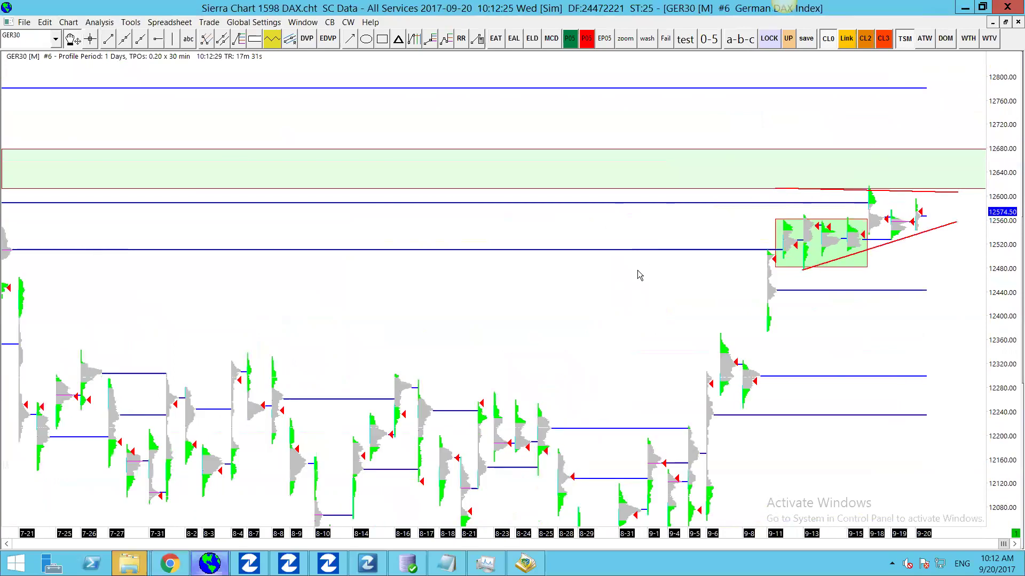
{"action": "scroll", "coordinate": [635, 289], "scroll_direction": "down", "scroll_amount": 2}
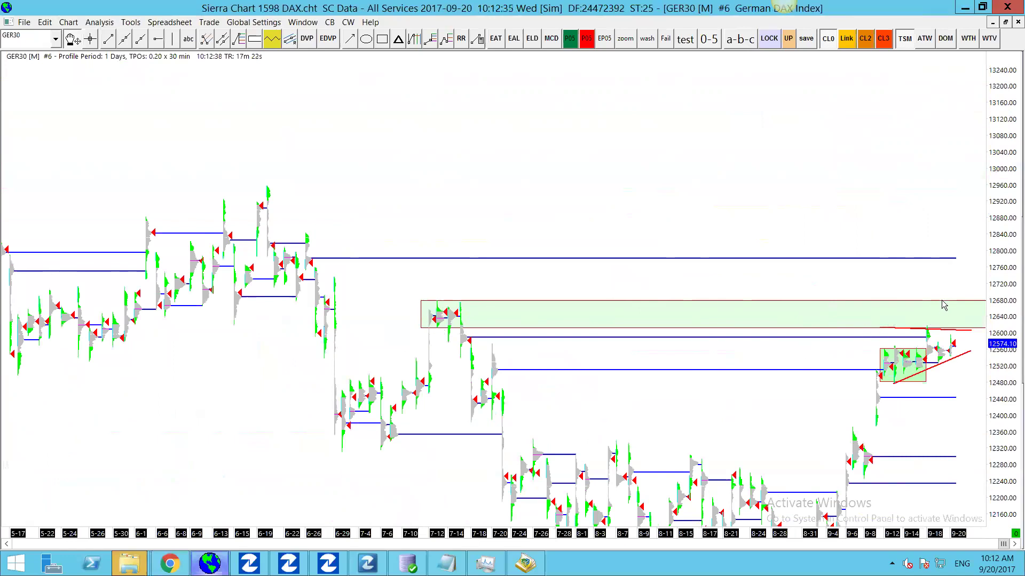
{"action": "key", "text": "Up"}
{"action": "key", "text": "Up"}
{"action": "key", "text": "Up"}
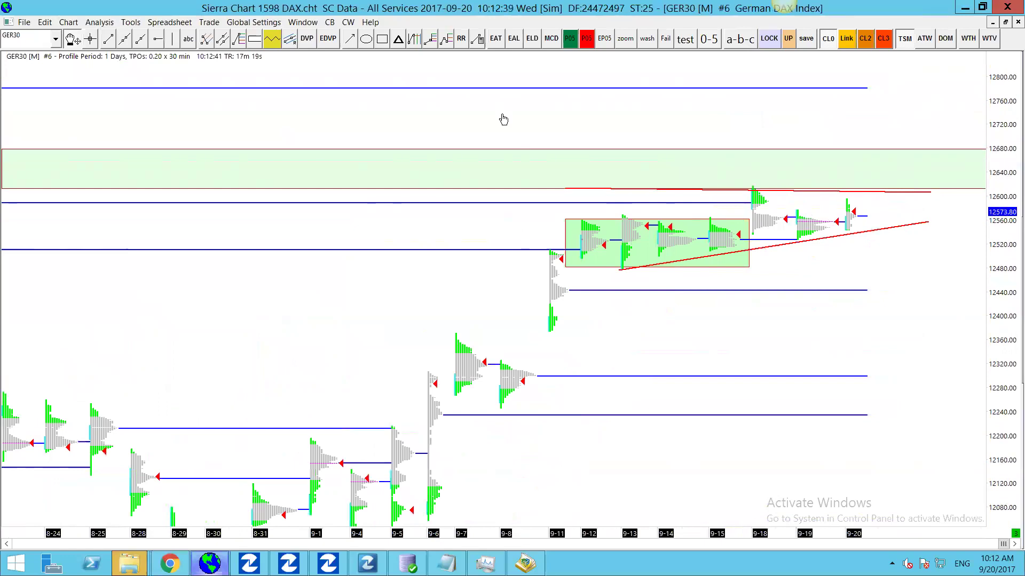
- Restore the tiled layout, reposition the #5 240 Min chart's view around its latest bars, and maximize that chart
{"action": "key", "text": "ctrl+t"}
{"action": "left_click", "coordinate": [474, 275]}
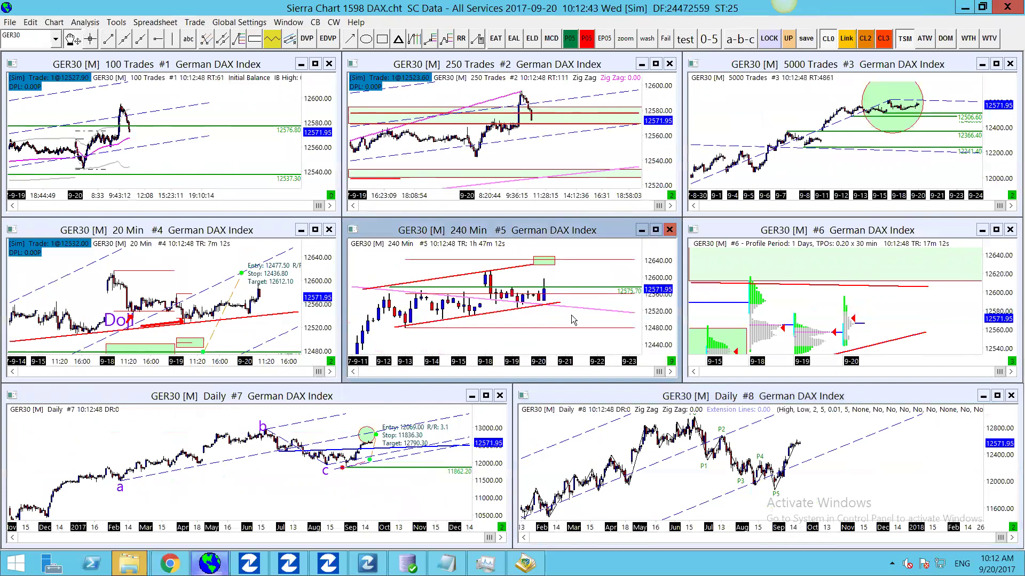
{"action": "left_click_drag", "start_coordinate": [541, 321], "coordinate": [572, 293]}
{"action": "key", "text": "Up"}
{"action": "key", "text": "Up"}
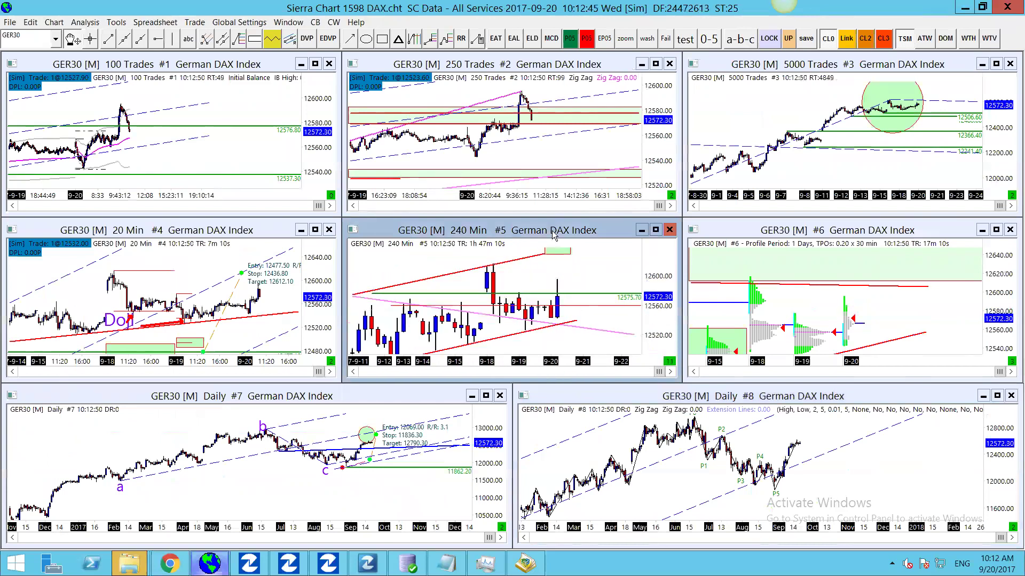
{"action": "double_click", "coordinate": [552, 230]}
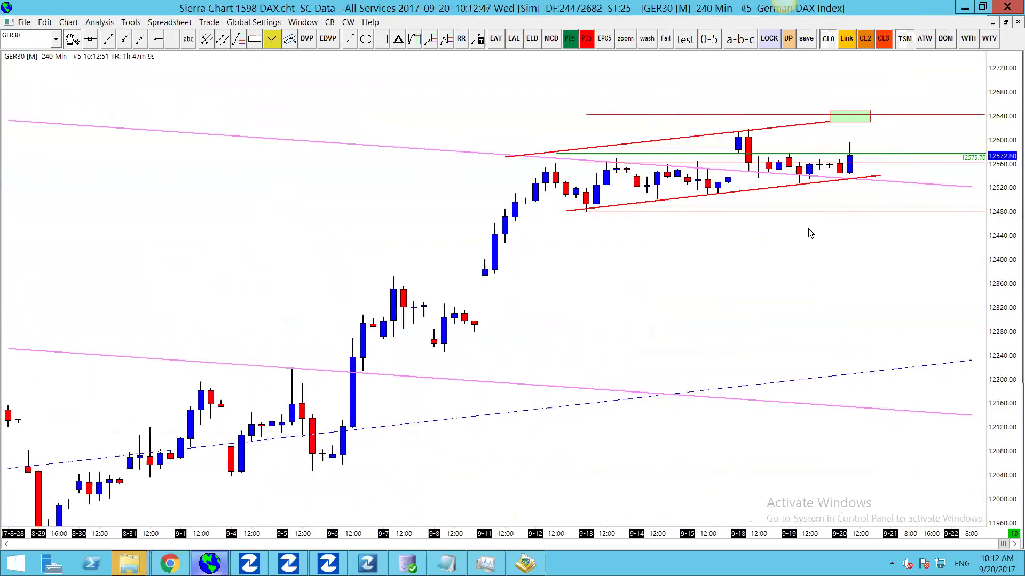
- Place a risk/reward setup on the latest 240 Min bar with stop 12519.40, entry 12549.50 and target 12640.50 in the green rectangle
{"action": "key", "text": "Up"}
{"action": "key", "text": "Up"}
{"action": "key", "text": "Up"}
{"action": "key", "text": "Up"}
{"action": "key", "text": "Up"}
{"action": "key", "text": "Up"}
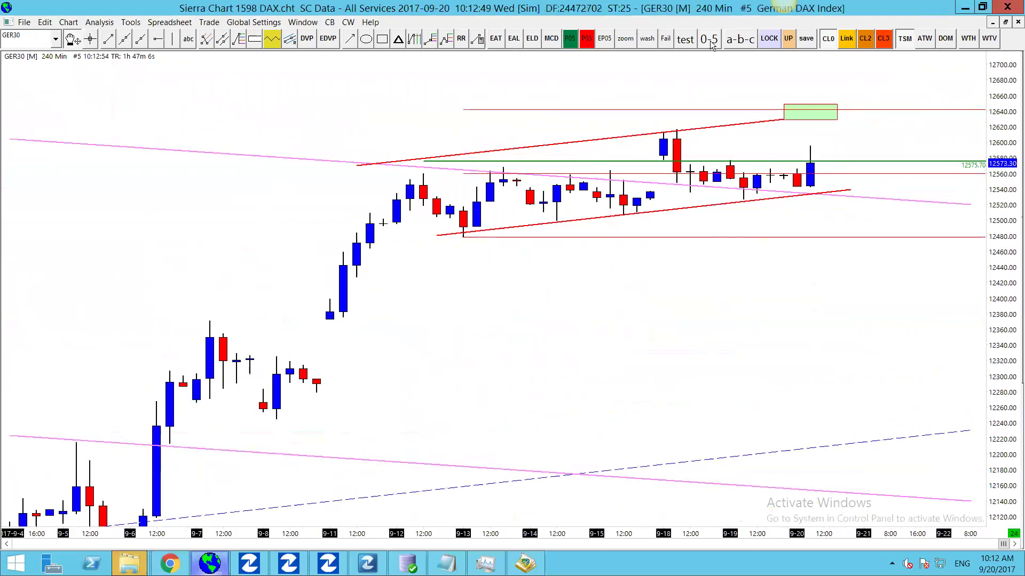
{"action": "left_click", "coordinate": [460, 39]}
{"action": "left_click", "coordinate": [809, 205]}
{"action": "left_click", "coordinate": [823, 169]}
{"action": "left_click", "coordinate": [823, 111]}
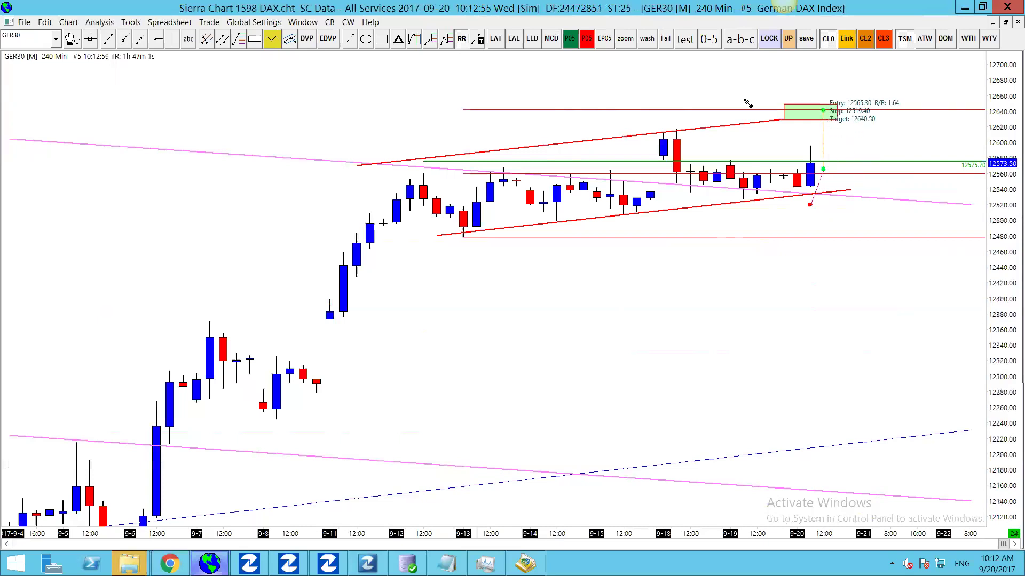
{"action": "key", "text": "Escape"}
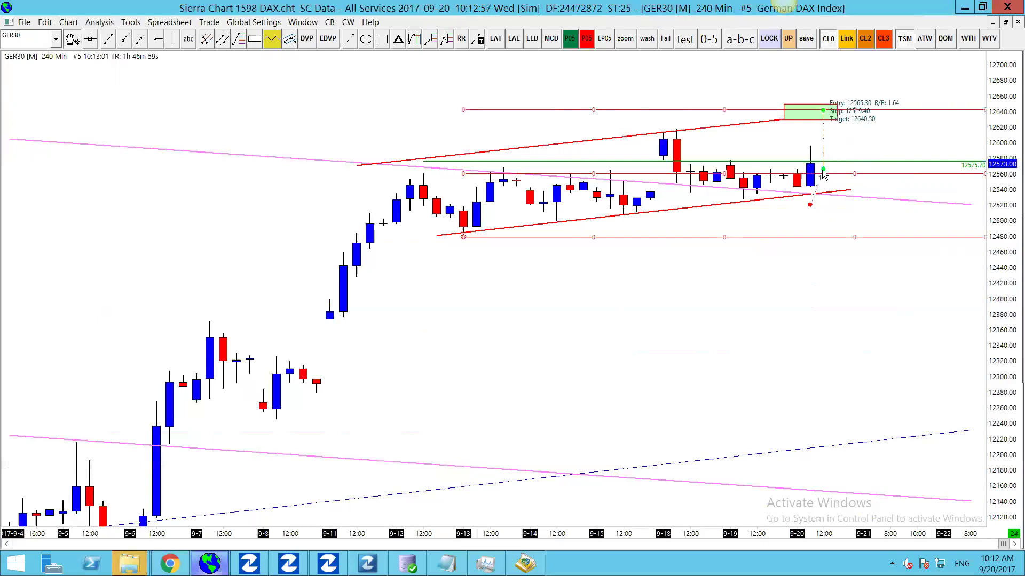
{"action": "mouse_move", "coordinate": [823, 169]}
{"action": "left_mouse_down"}
{"action": "mouse_move", "coordinate": [848, 206]}
{"action": "mouse_move", "coordinate": [831, 172]}
{"action": "mouse_move", "coordinate": [833, 185]}
{"action": "left_mouse_up"}
{"action": "key", "text": "Escape"}
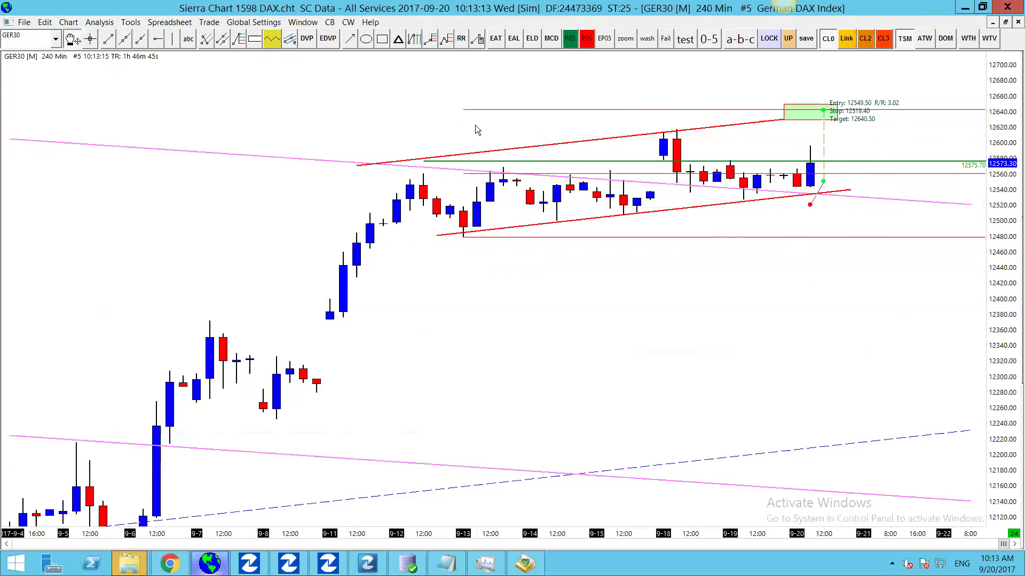
- Restore the tiled layout, then maximize the #2 250 Trades chart and examine the latest pullback against the upper green zone and pitchfork
{"action": "left_click_drag", "start_coordinate": [229, 141], "coordinate": [296, 127]}
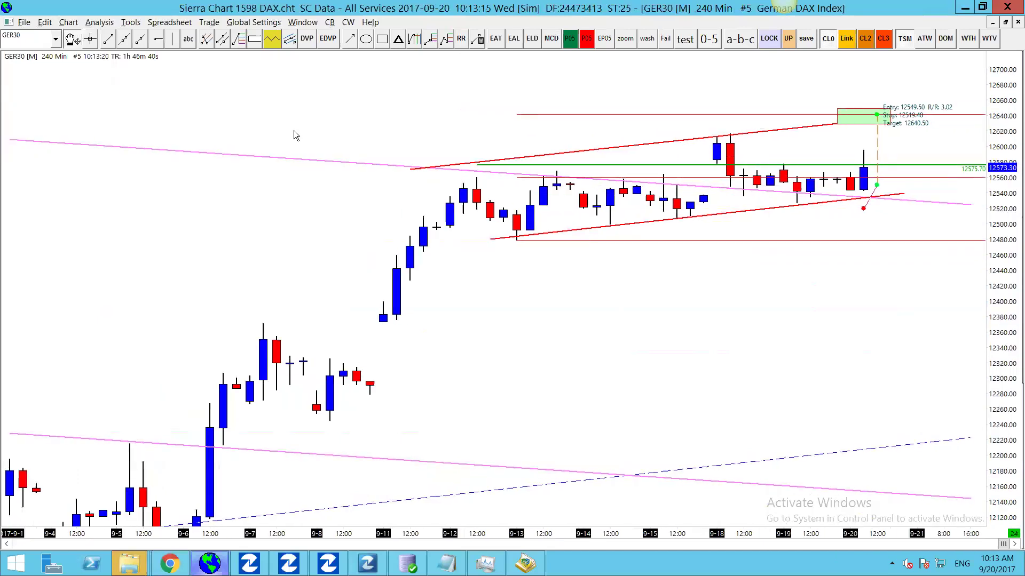
{"action": "double_click", "coordinate": [294, 130]}
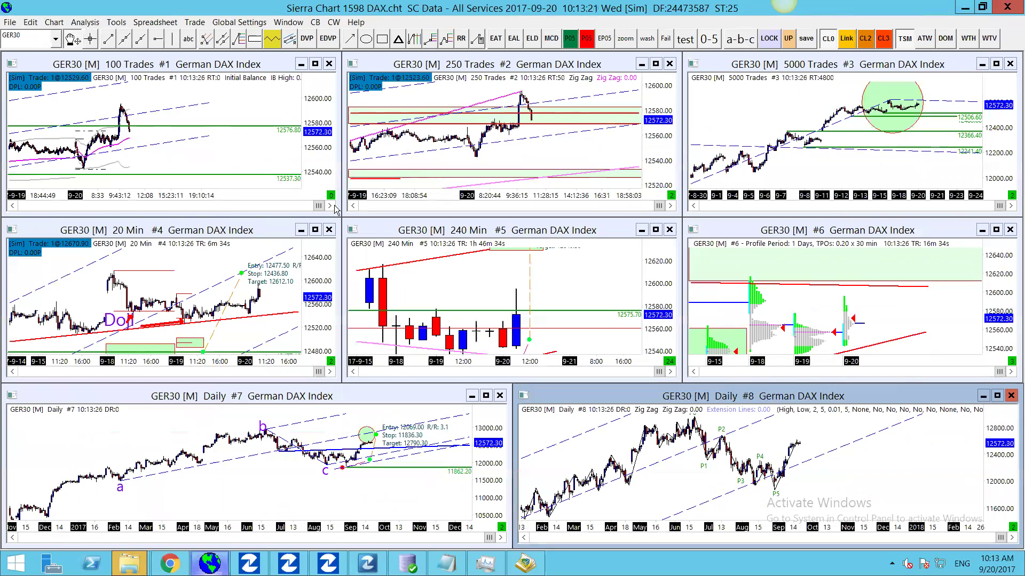
{"action": "double_click", "coordinate": [543, 69]}
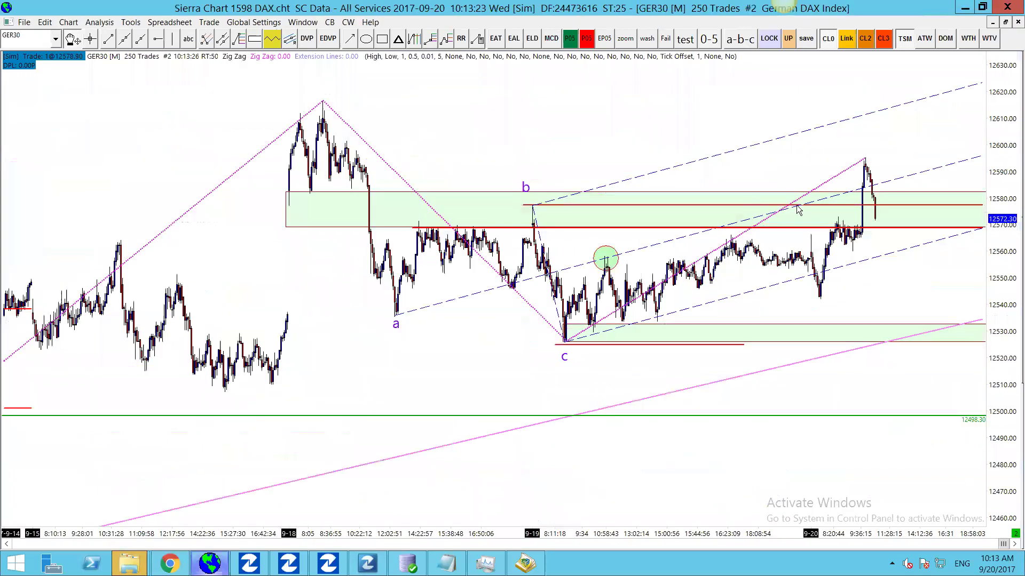
{"action": "key", "text": "Up"}
{"action": "key", "text": "Up"}
{"action": "key", "text": "Up"}
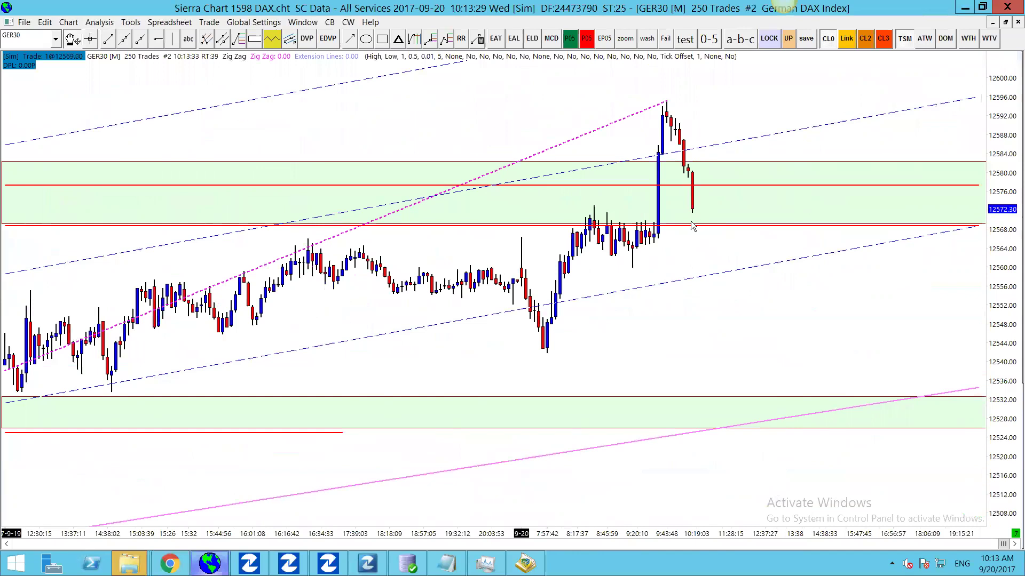
{"action": "scroll", "coordinate": [647, 238], "scroll_direction": "down", "scroll_amount": 1}
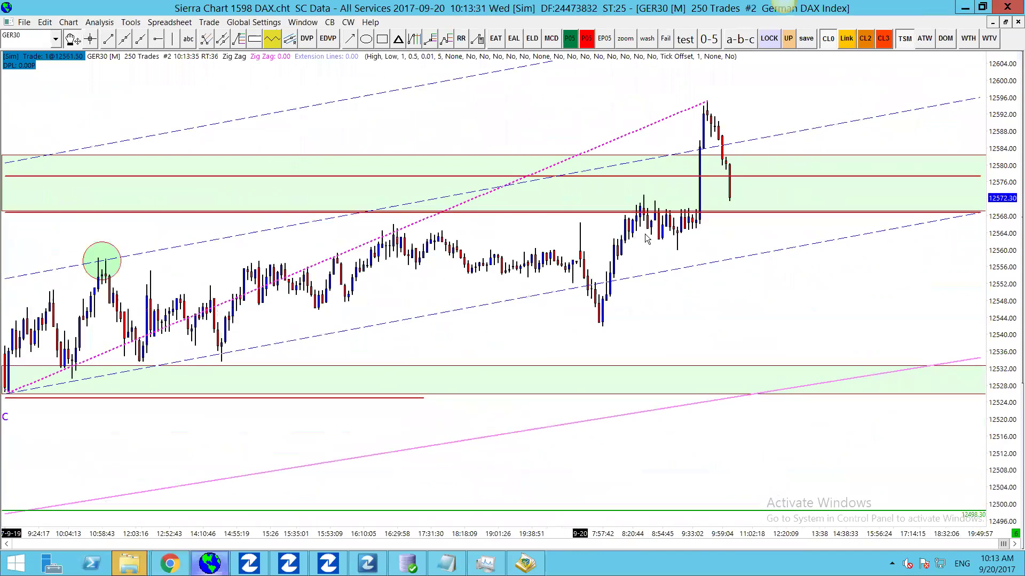
{"action": "scroll", "coordinate": [745, 243], "scroll_direction": "down", "scroll_amount": 2}
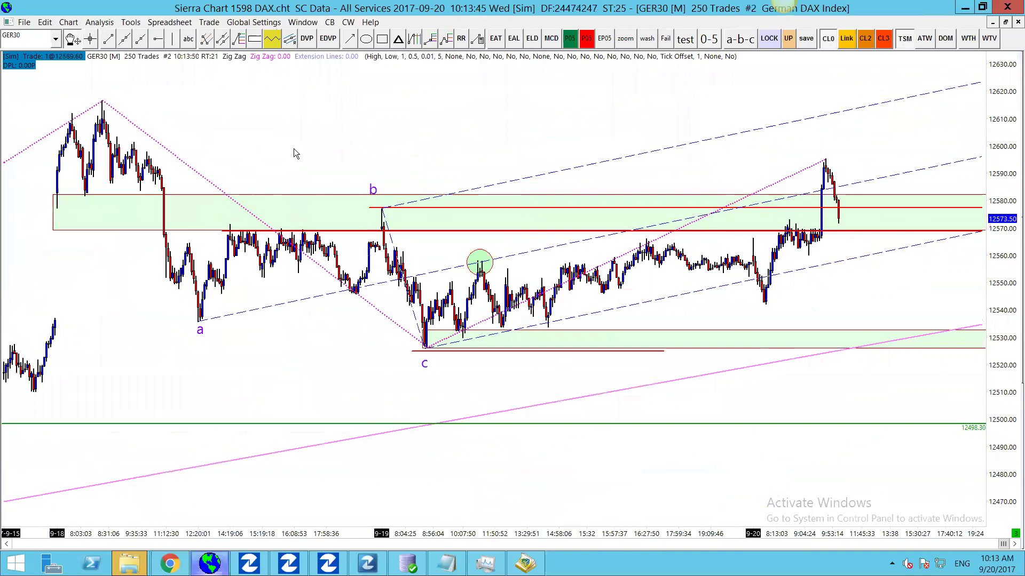
- Restore the tiled layout and reposition the #1 100 Trades chart's view around its latest bars
{"action": "key", "text": "ctrl+F5"}
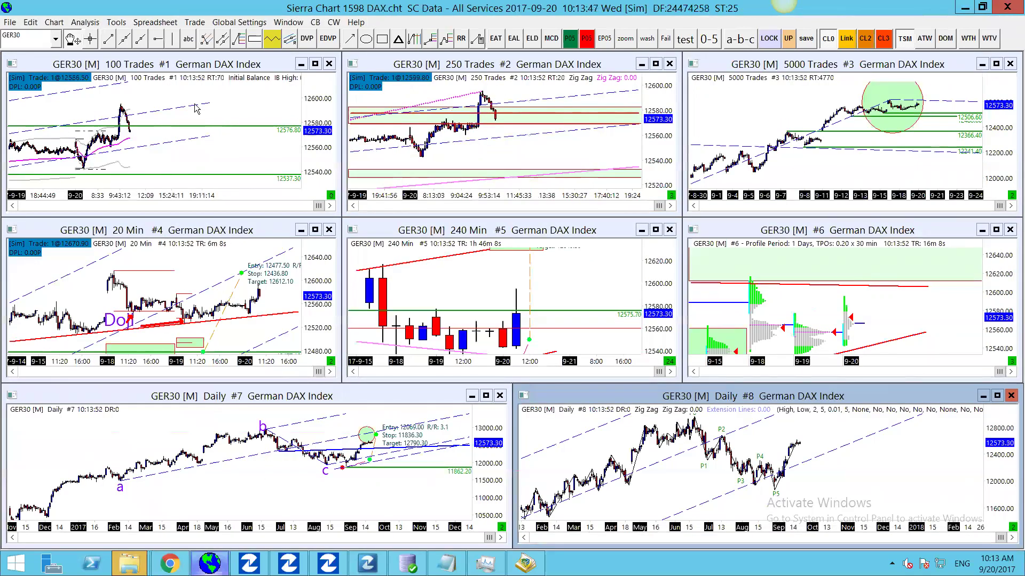
{"action": "left_click_drag", "start_coordinate": [236, 101], "coordinate": [284, 102]}
{"action": "left_click_drag", "start_coordinate": [208, 100], "coordinate": [237, 102]}
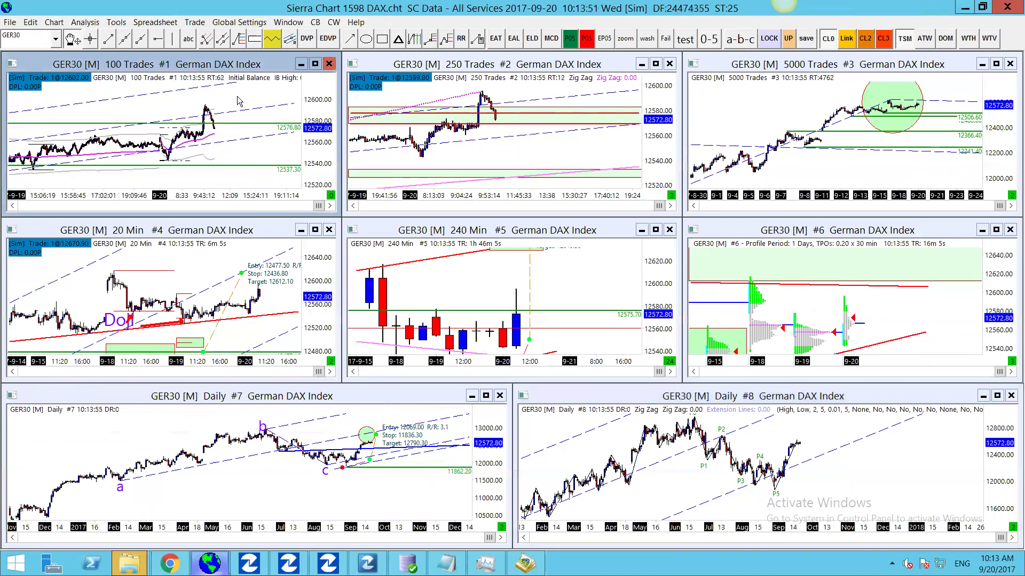
- Compress the #5 240 Min chart's view so the wider price channel and the risk/reward setup fit in it
{"action": "left_click", "coordinate": [594, 283]}
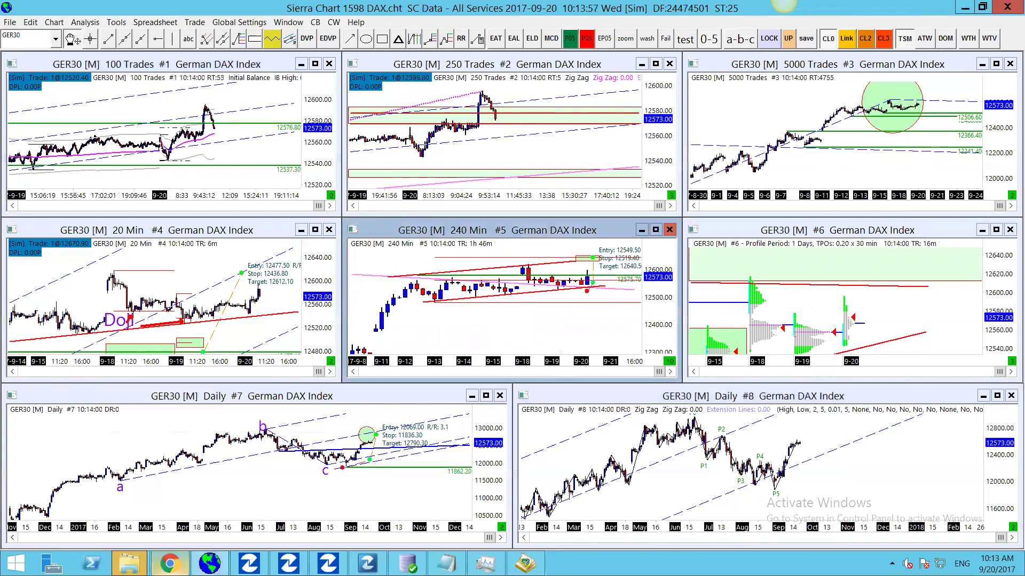
- Switch to Chrome and examine the cryptocurrency tickers and the daily BTC/USD chart on the Bitfinex trading page
{"action": "left_click", "coordinate": [170, 563]}
{"action": "left_click", "coordinate": [39, 10]}
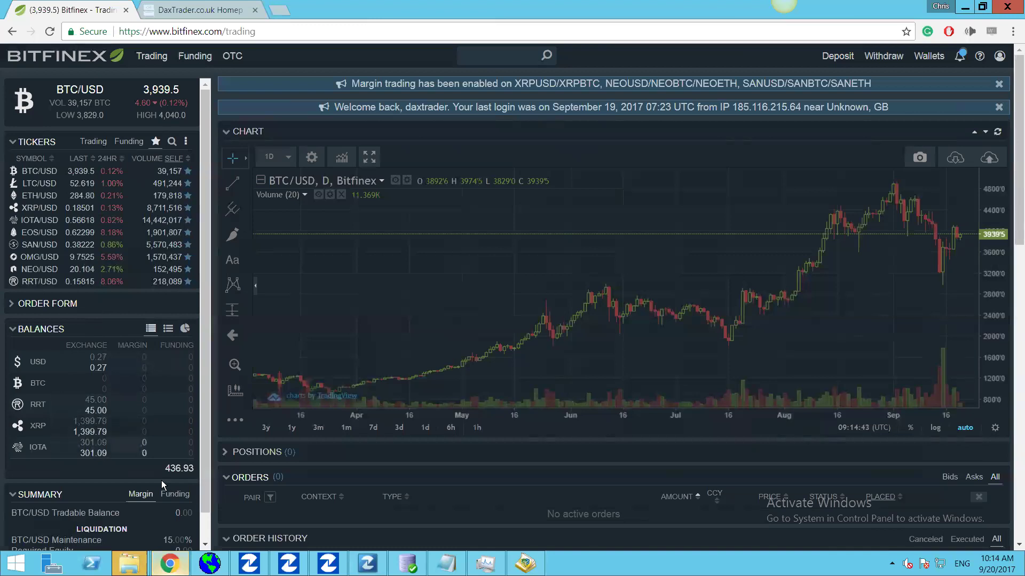
{"action": "mouse_move", "coordinate": [161, 472]}
{"action": "left_click", "coordinate": [182, 143]}
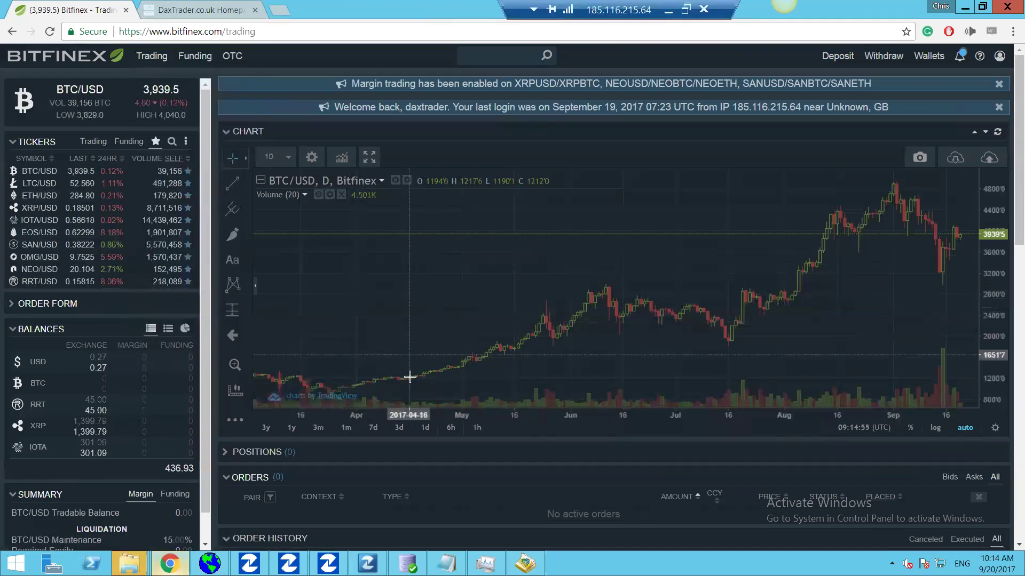
- Switch back to Sierra Chart and activate the #2 250 Trades chart to examine the latest pullback
{"action": "left_click", "coordinate": [210, 563]}
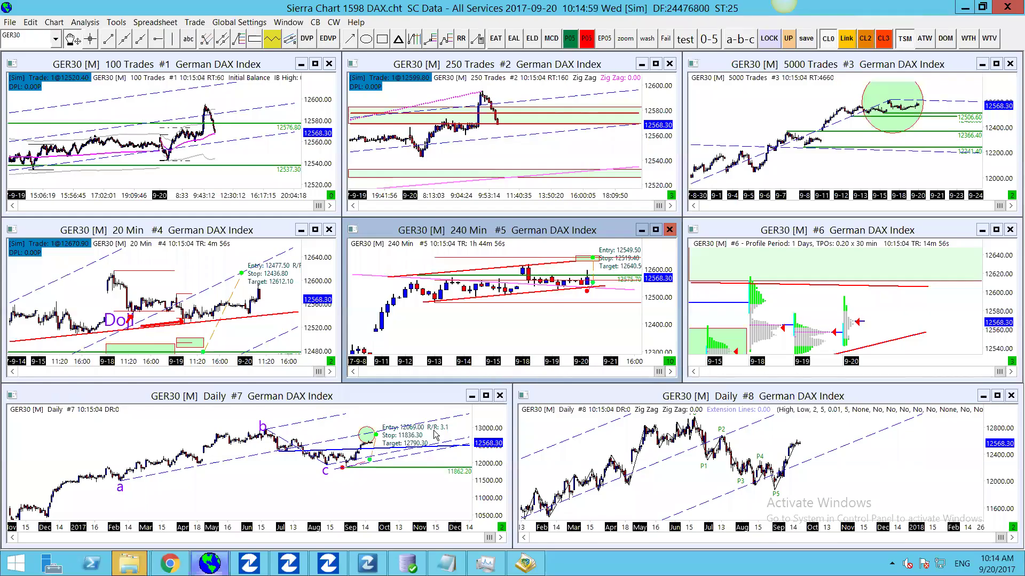
{"action": "left_click", "coordinate": [522, 154]}
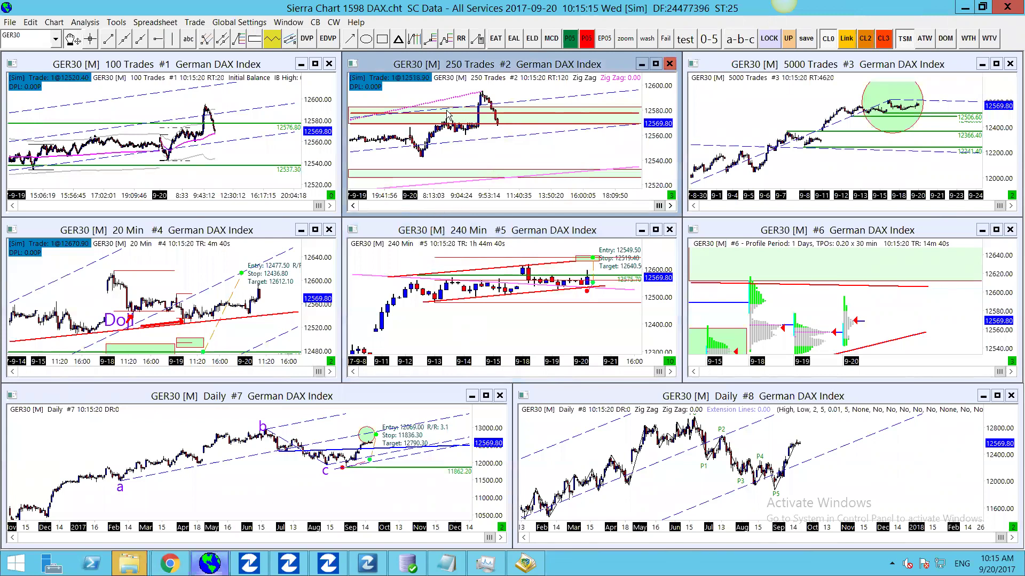
{"action": "mouse_move", "coordinate": [525, 6]}
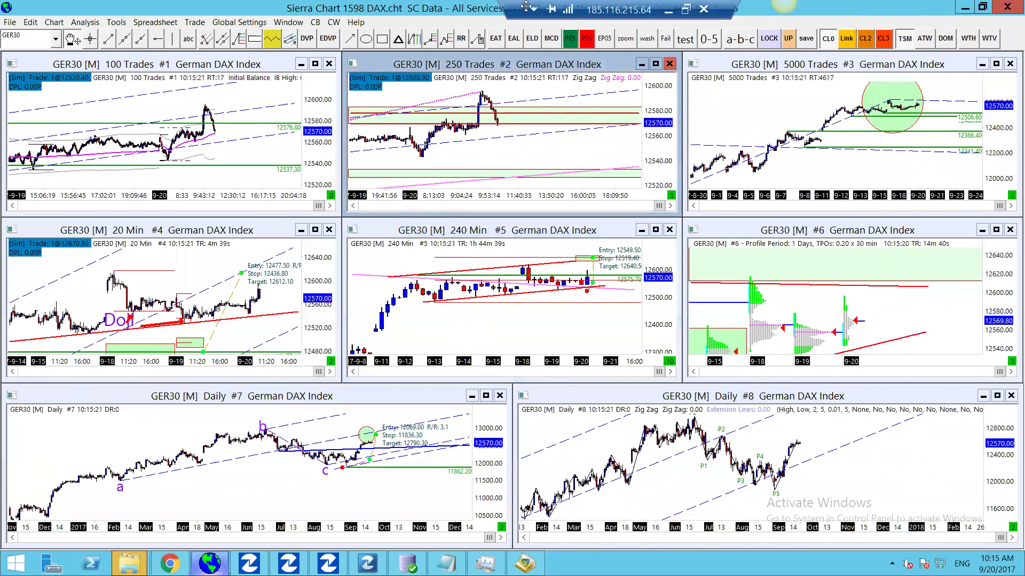